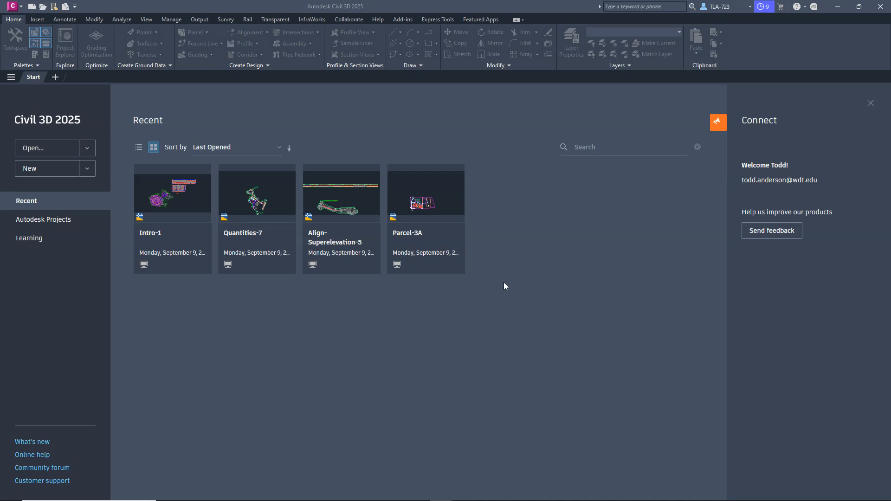
# - Create a new drawing from the Surface.dwt template in the Exercises folder
pyautogui.click(501, 281)
pyautogui.click(385, 392)
pyautogui.click(21, 9)
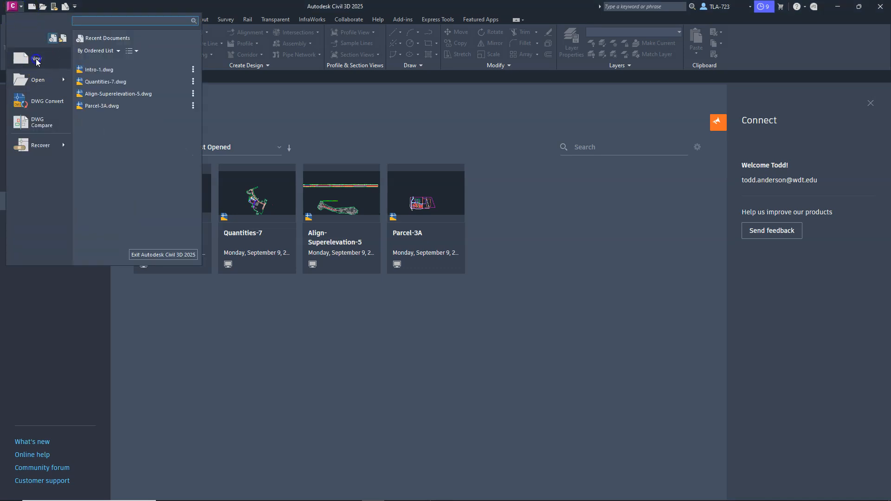
pyautogui.click(36, 61)
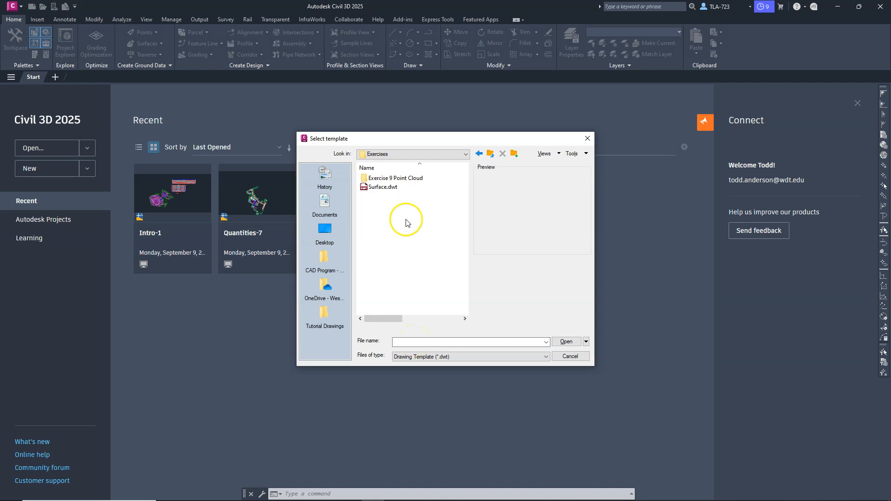
pyautogui.click(377, 188)
pyautogui.click(567, 342)
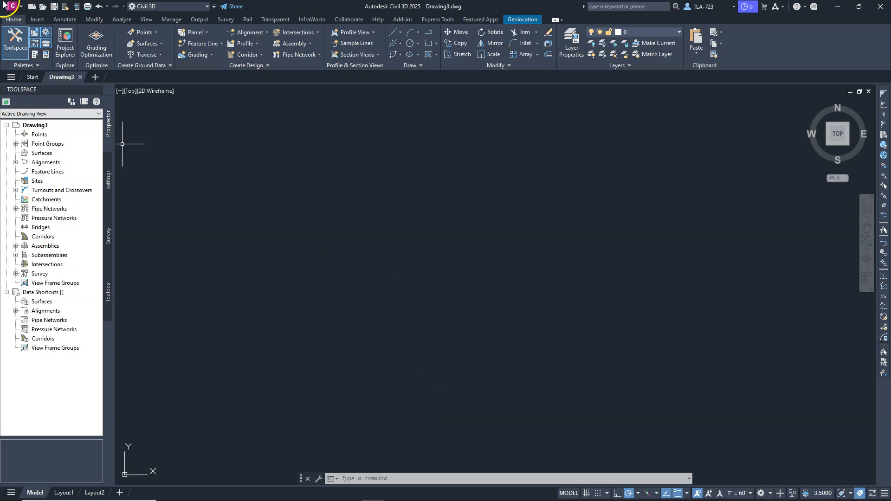
# - Save the drawing as Surf Practice in the Point Cloud Practice folder and dismiss the web and mobile apps notification
pyautogui.click(54, 7)
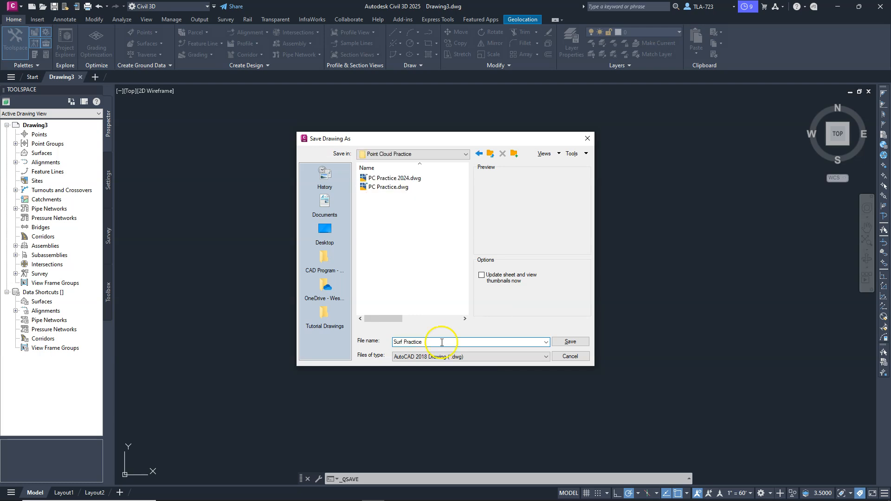
pyautogui.click(569, 342)
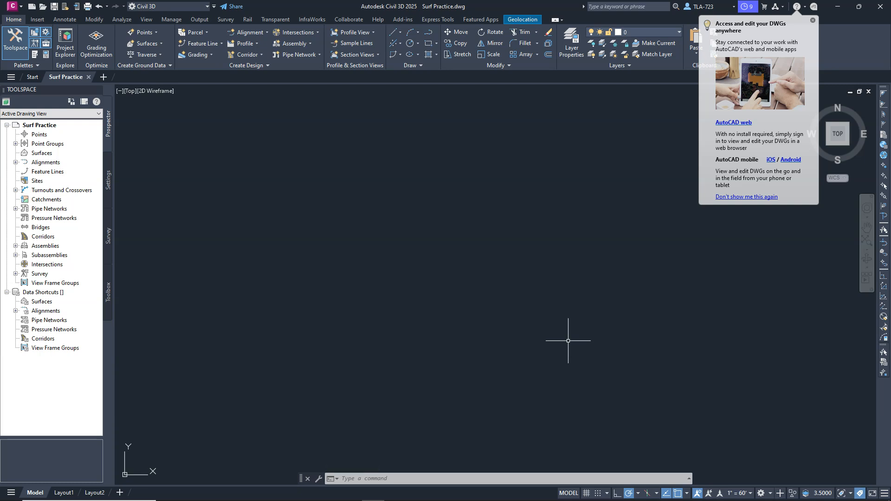
pyautogui.click(813, 20)
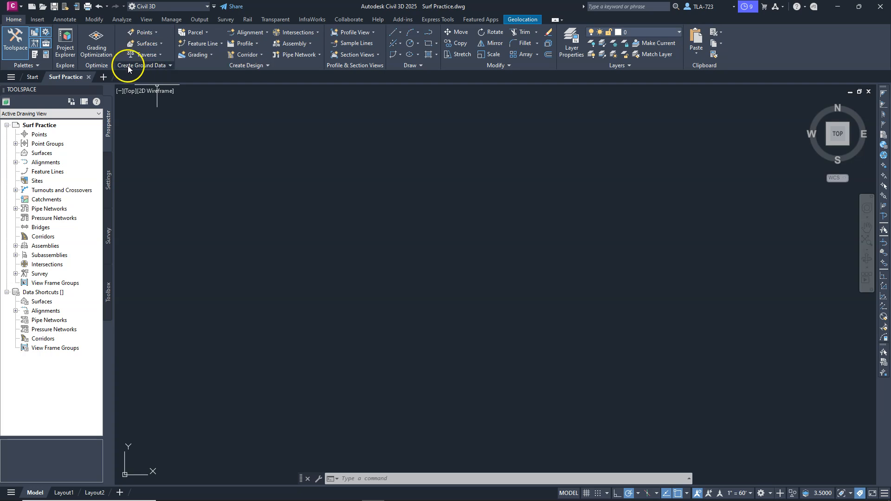
pyautogui.click(162, 42)
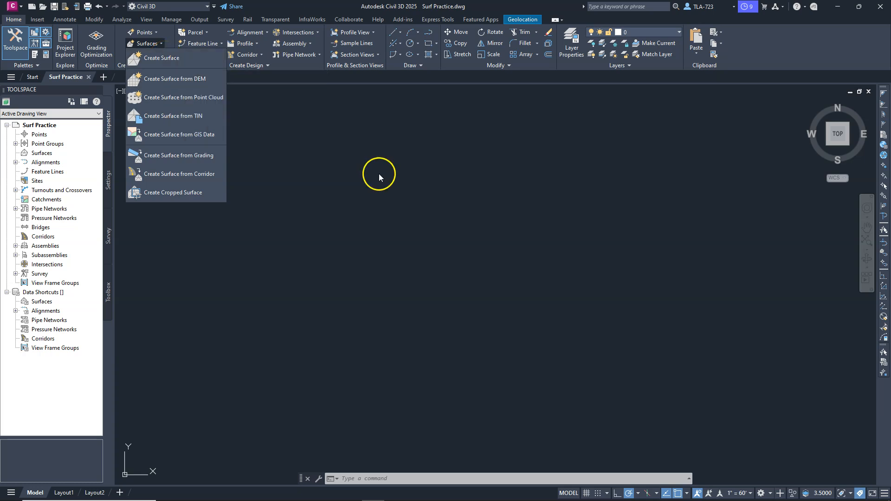
pyautogui.click(417, 218)
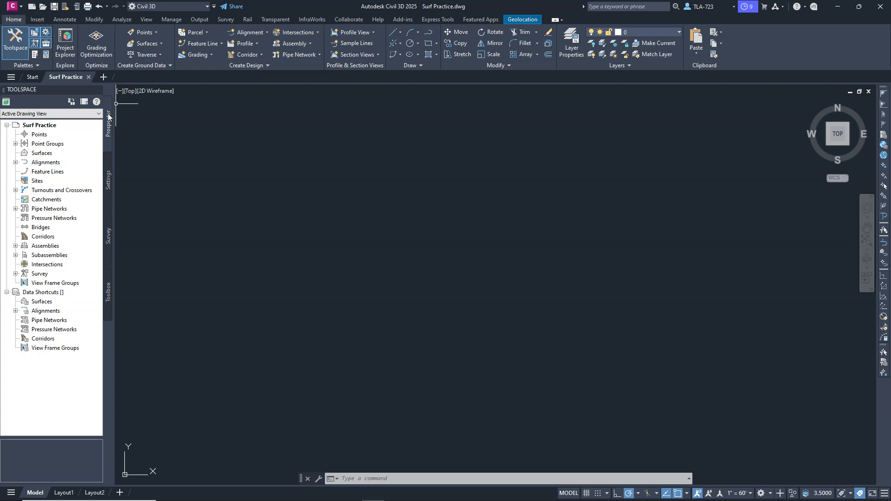
pyautogui.rightClick(39, 155)
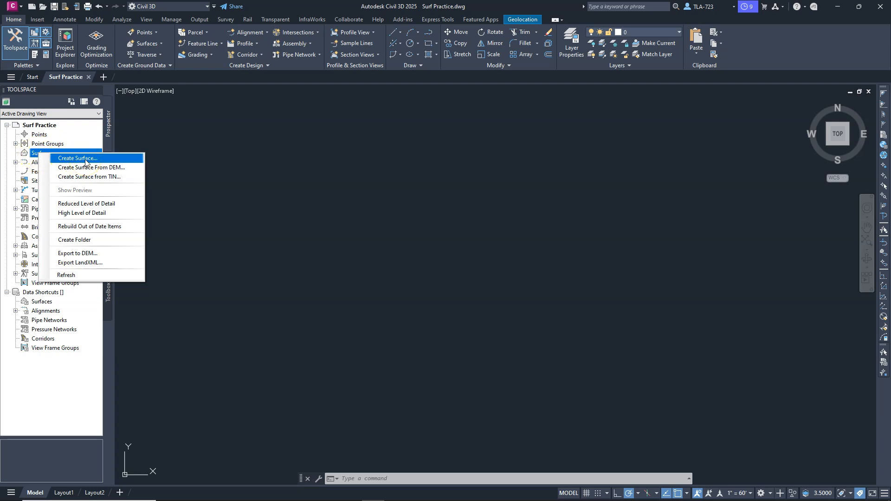
pyautogui.click(269, 149)
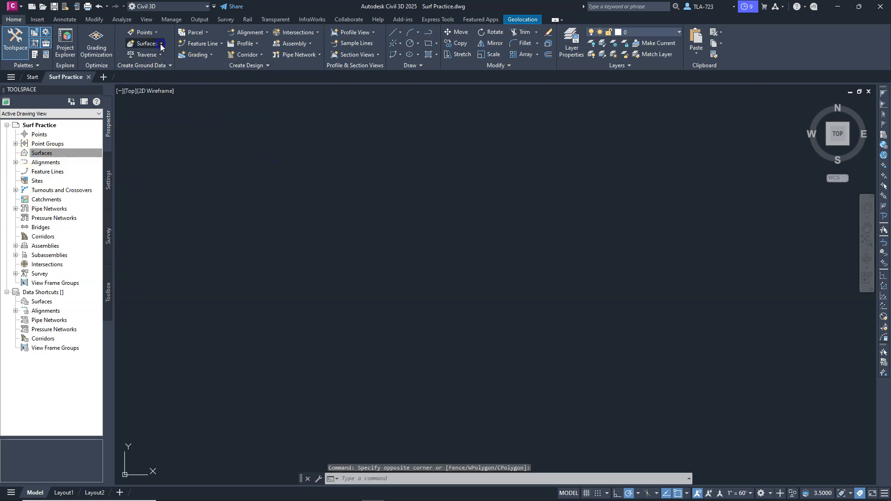
# - Start a new surface of type TIN surface and name it Ground1
pyautogui.click(159, 44)
pyautogui.click(153, 58)
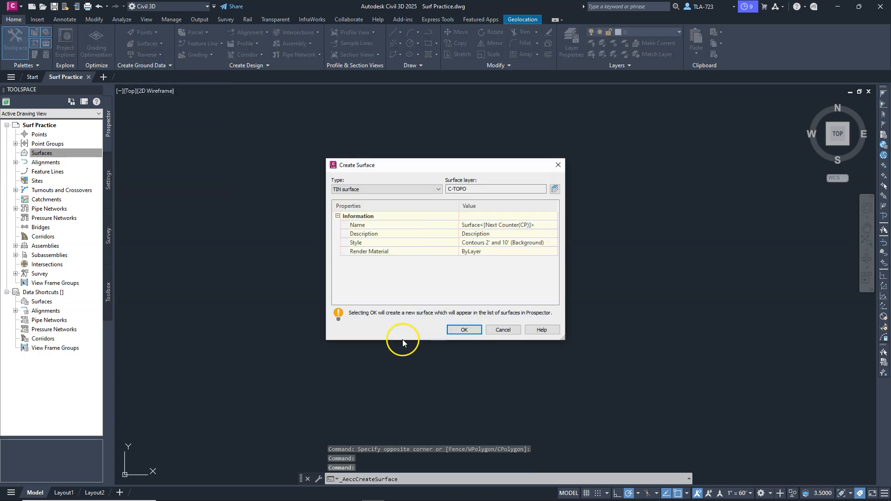
pyautogui.click(438, 189)
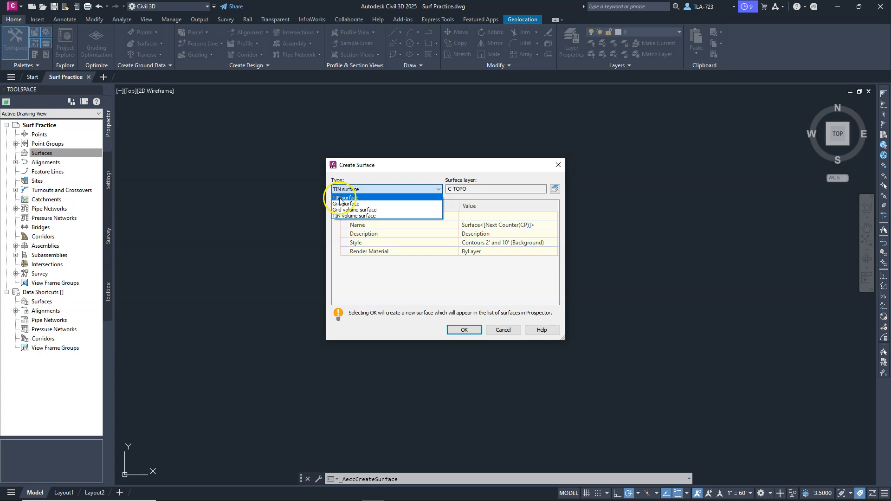
pyautogui.click(427, 196)
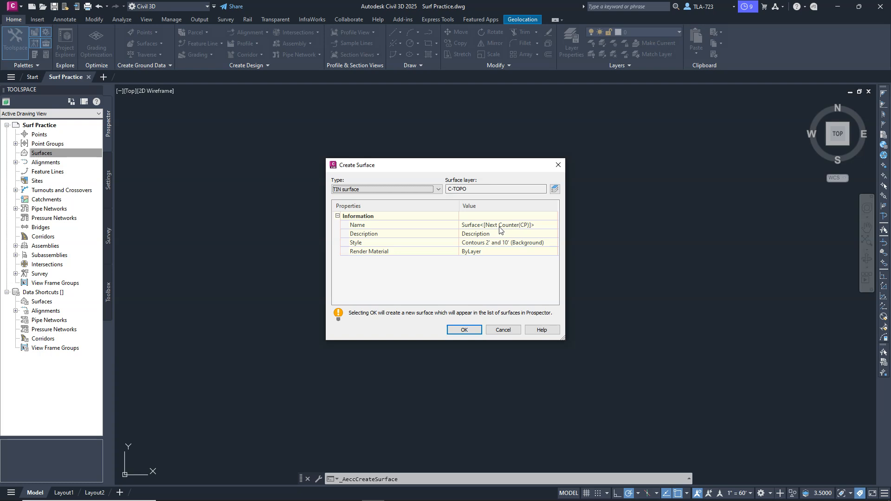
pyautogui.click(499, 227)
pyautogui.click(538, 225)
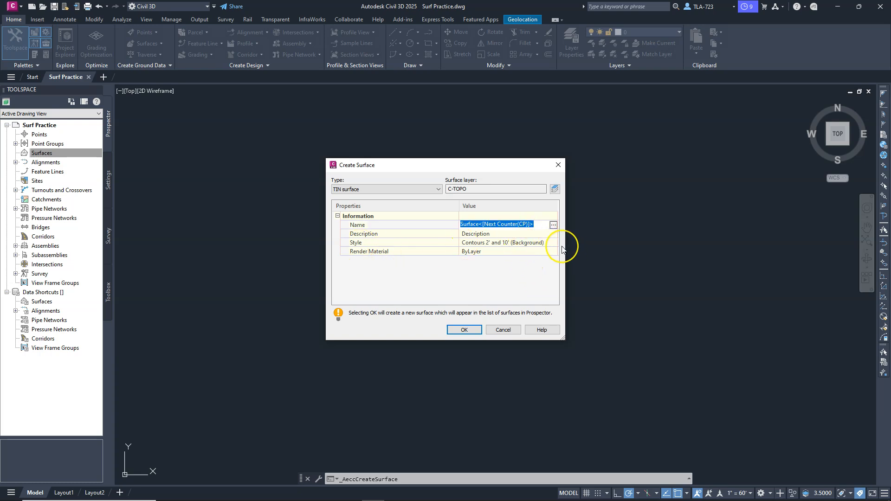
pyautogui.write('Ground1')
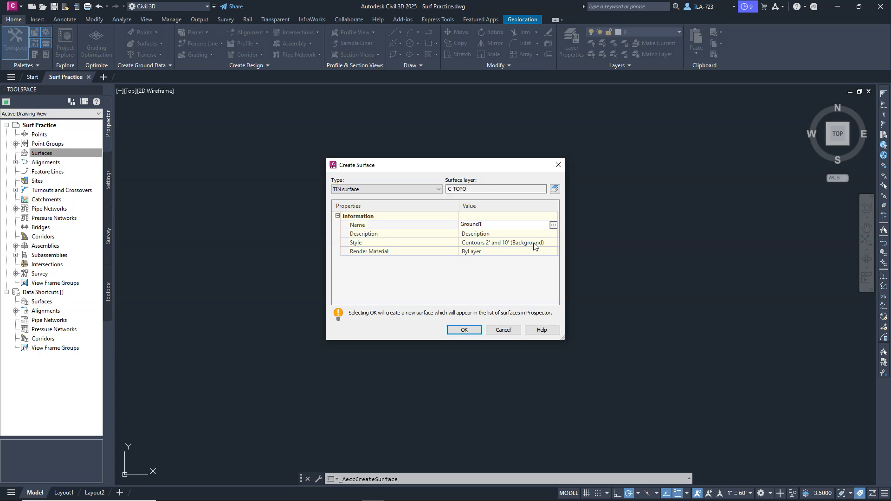
# - Set the surface style to Points and Border and create the surface
pyautogui.click(551, 245)
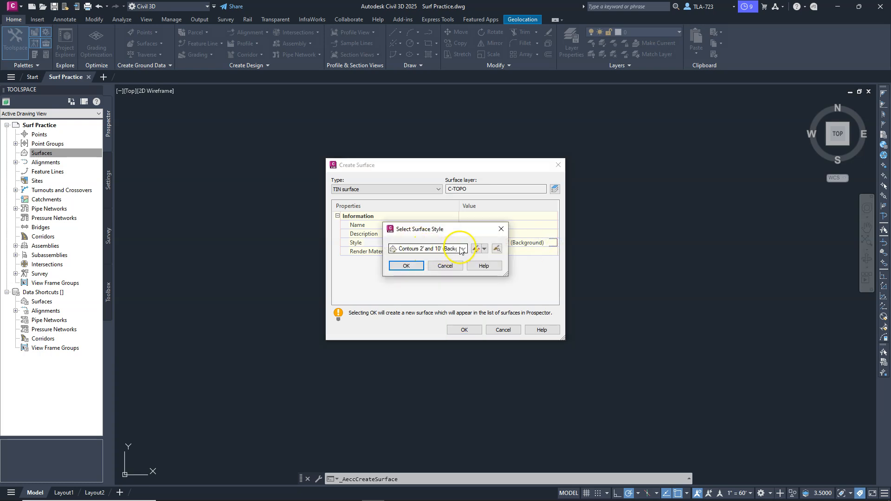
pyautogui.click(462, 249)
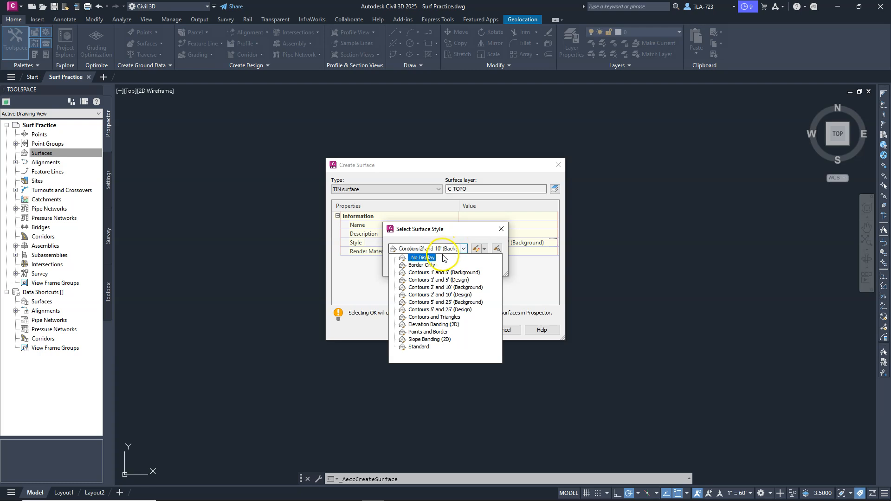
pyautogui.click(428, 332)
pyautogui.click(409, 268)
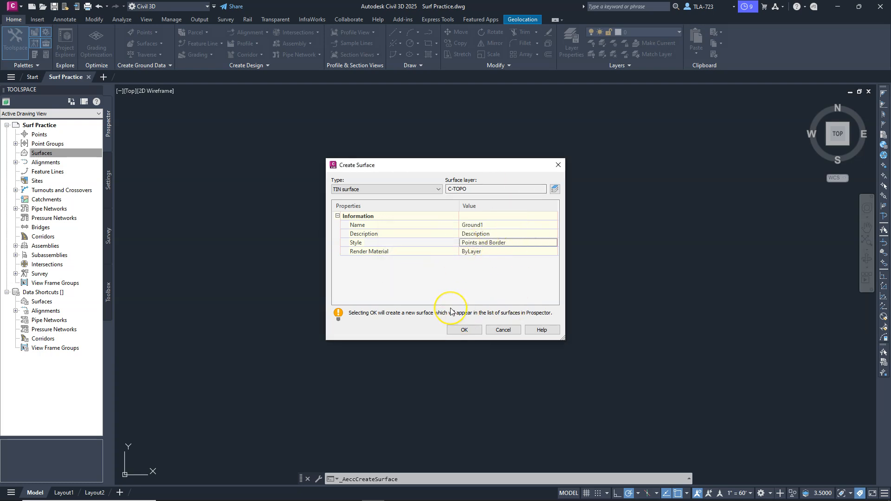
pyautogui.click(469, 330)
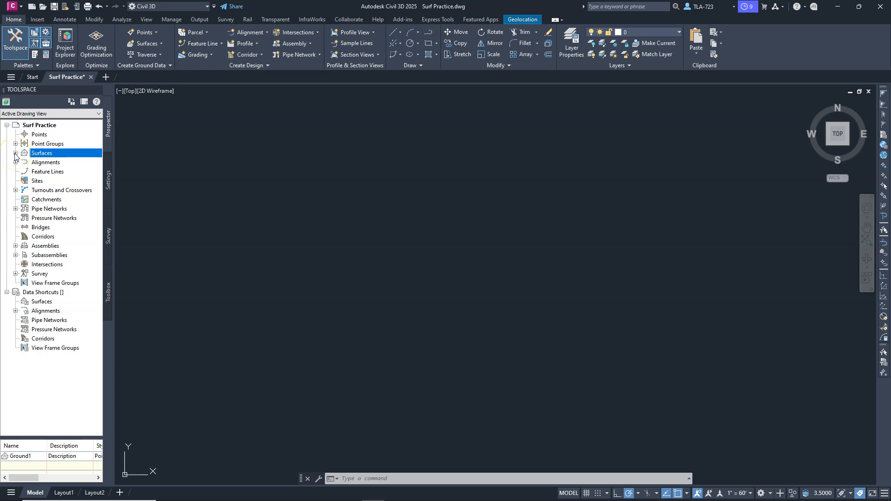
# - Examine which data categories the Ground1 surface's definition offers, and collapse the Surfaces collection again
pyautogui.click(15, 153)
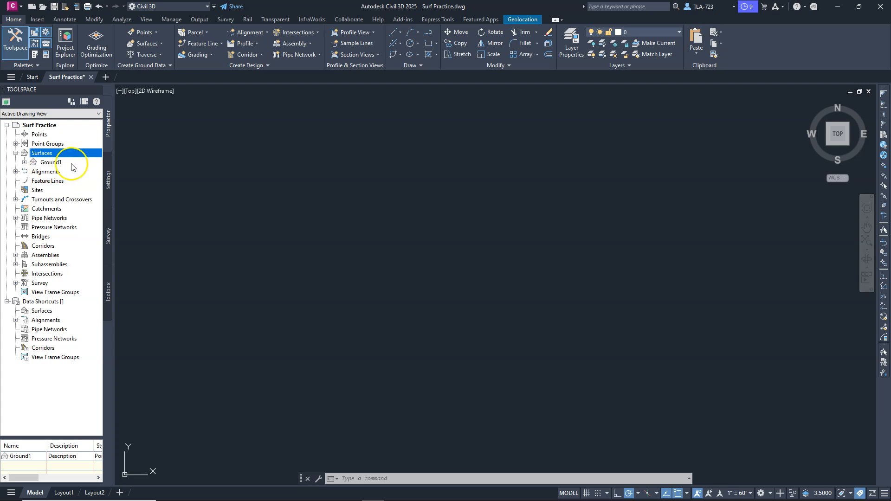
pyautogui.click(25, 162)
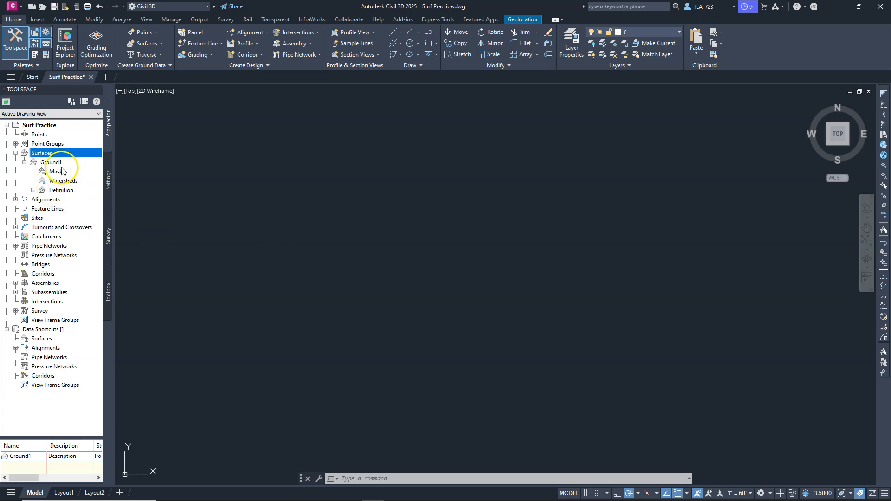
pyautogui.click(33, 190)
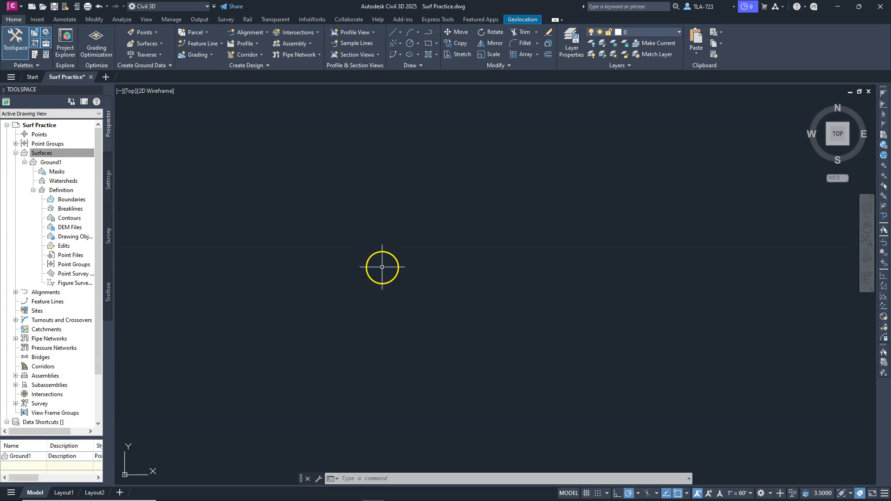
pyautogui.click(33, 190)
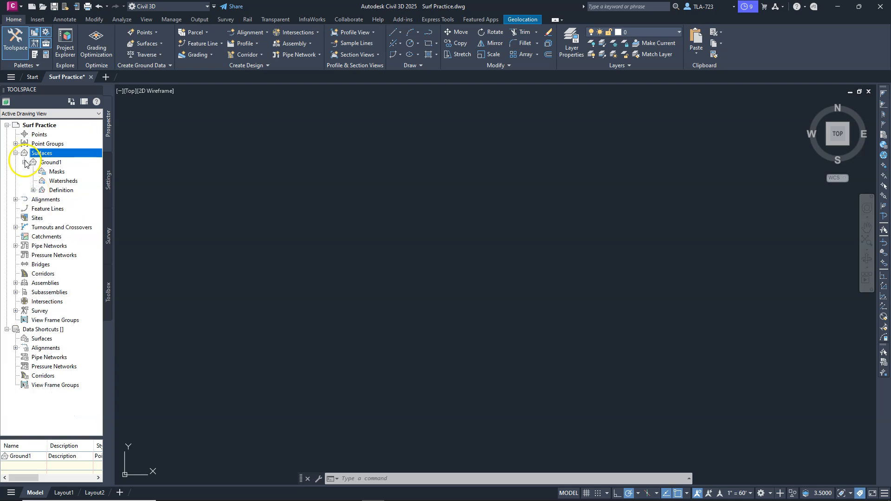
pyautogui.click(24, 162)
pyautogui.click(16, 153)
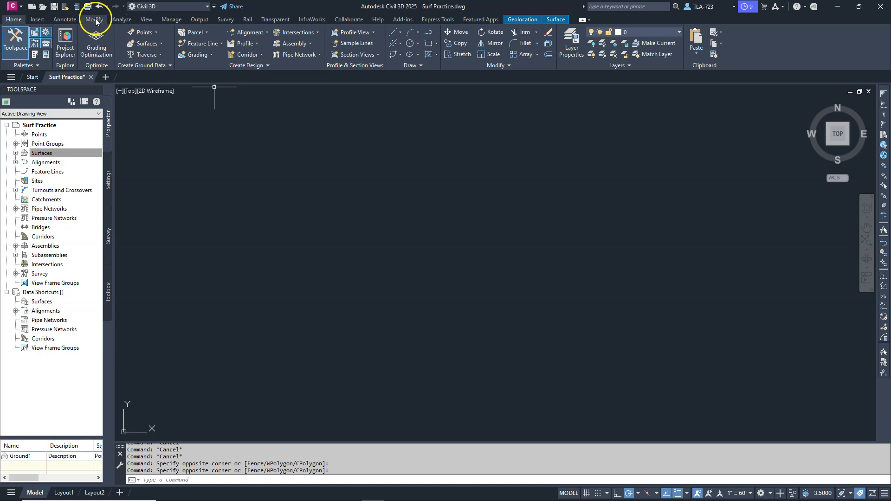
# - Bring up the tools for modifying surfaces
pyautogui.click(95, 20)
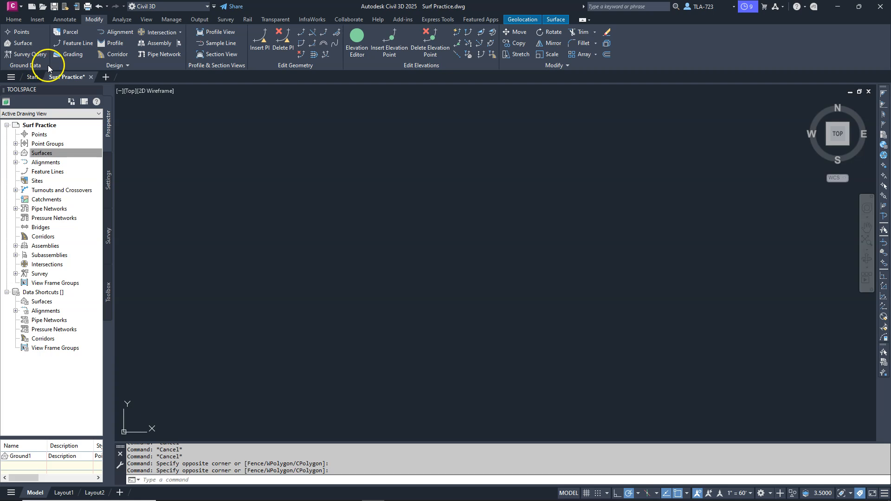
pyautogui.click(21, 43)
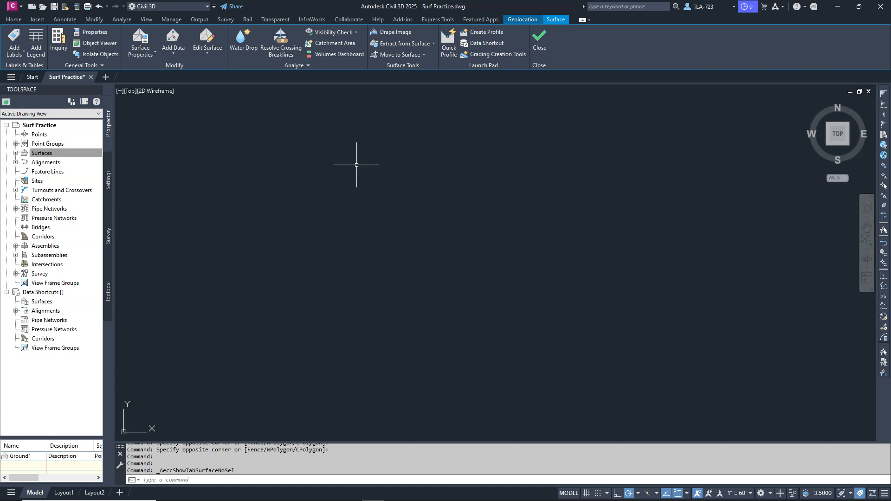
# - Review the column order of the Surface-1A-PENZD.txt point file in Notepad and close it
pyautogui.click(302, 217)
pyautogui.click(299, 215)
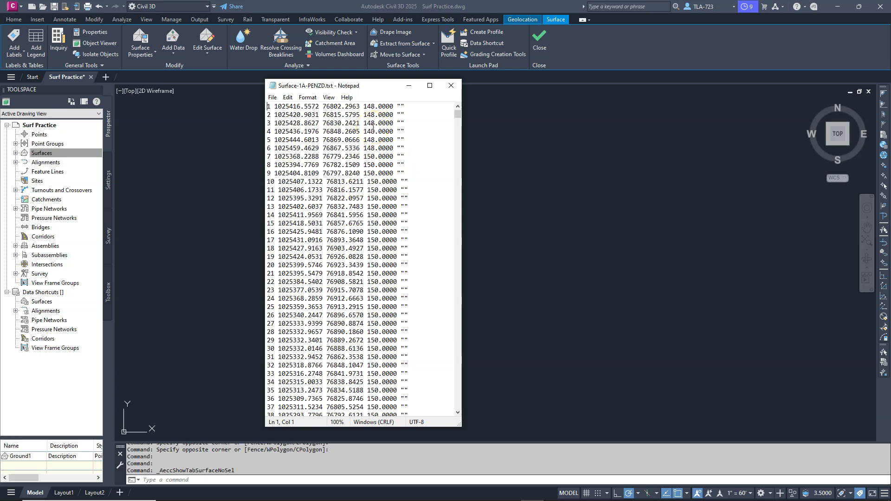
pyautogui.click(451, 85)
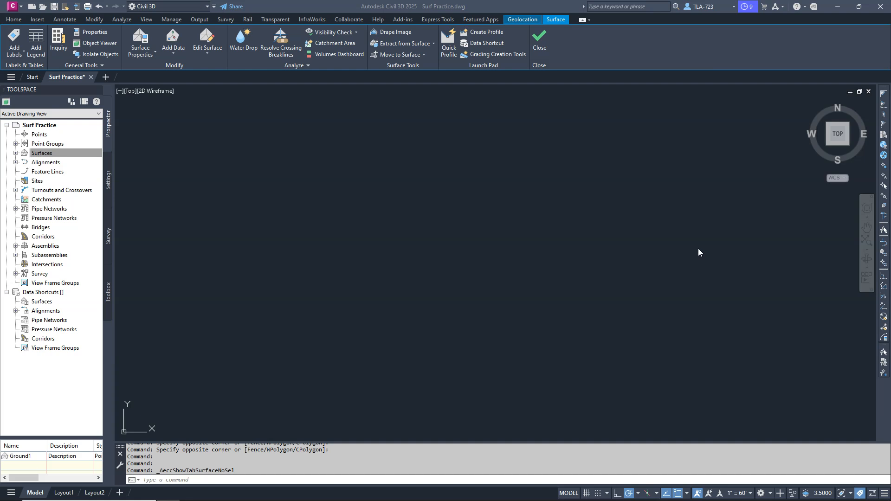
# - Start adding a point file to the Ground1 surface and choose Surface-1A-PENZD.txt from the Exercises folder
pyautogui.click(216, 90)
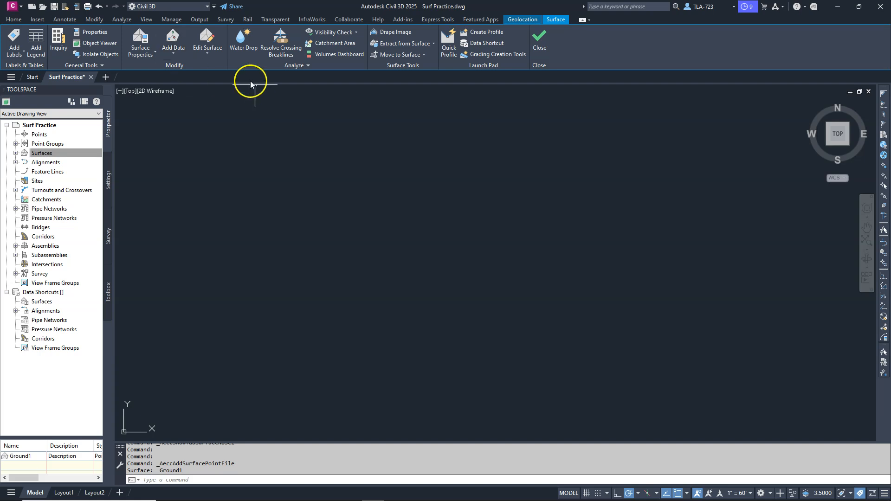
pyautogui.click(173, 49)
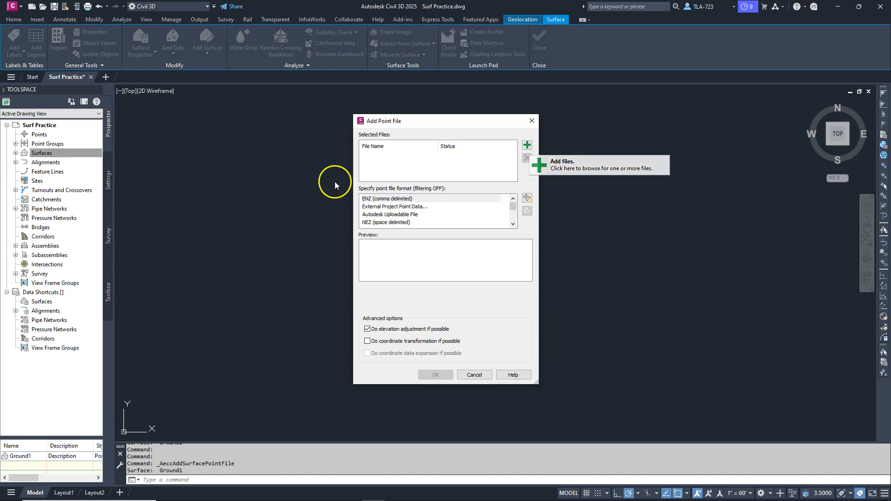
pyautogui.click(527, 146)
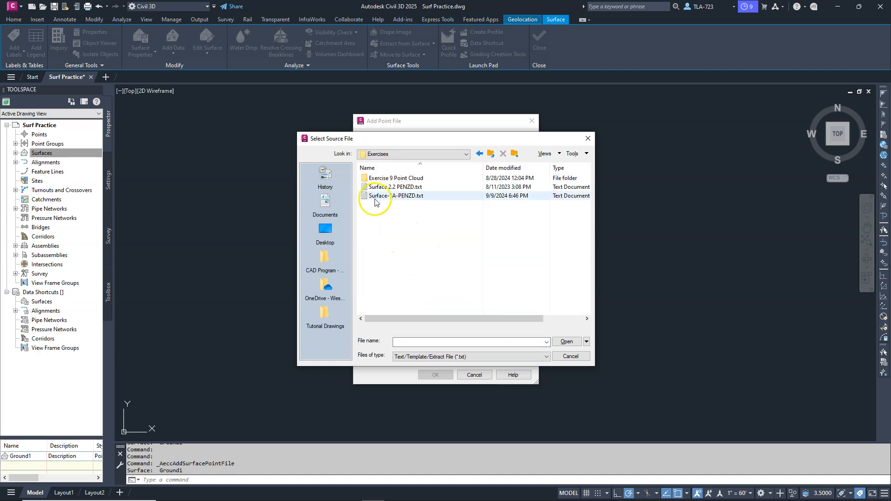
pyautogui.click(384, 197)
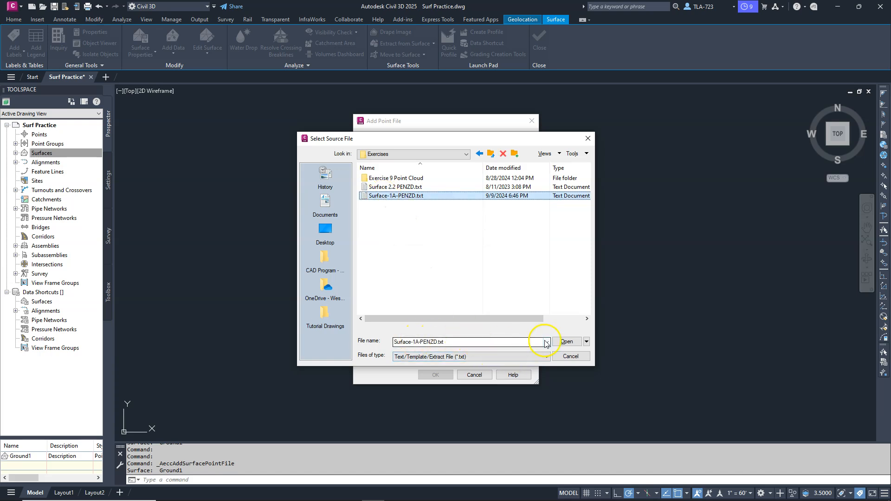
pyautogui.click(568, 342)
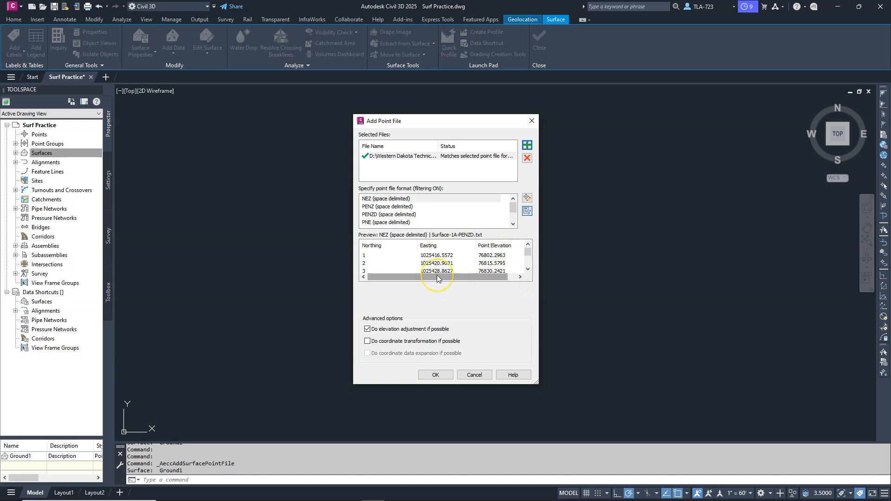
# - Set the point file format to PENZD (space delimited), check the column preview, and add the points to the surface
pyautogui.moveTo(436, 276)
pyautogui.mouseDown()
pyautogui.moveTo(455, 277)
pyautogui.moveTo(427, 276)
pyautogui.mouseUp()
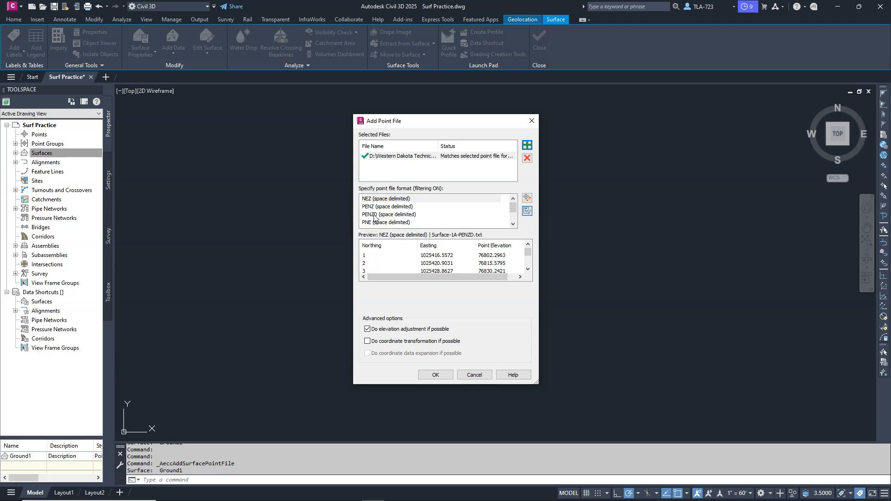
pyautogui.click(374, 216)
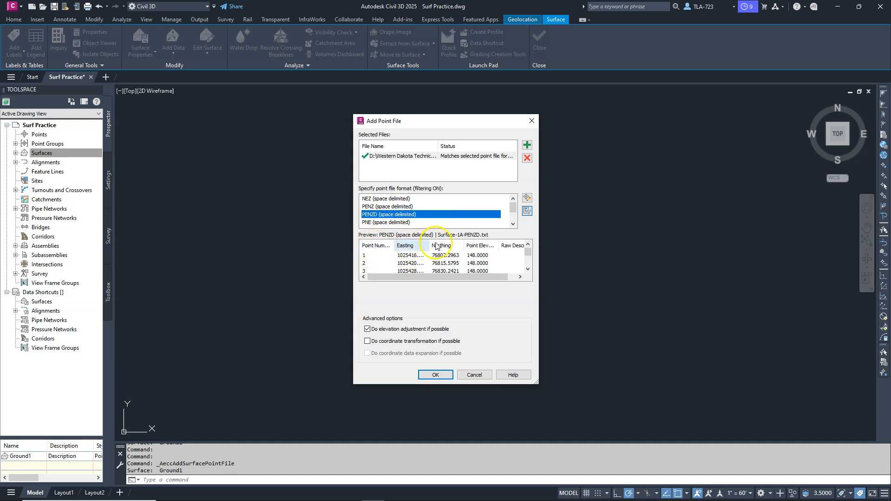
pyautogui.moveTo(499, 277); pyautogui.dragTo(509, 278)
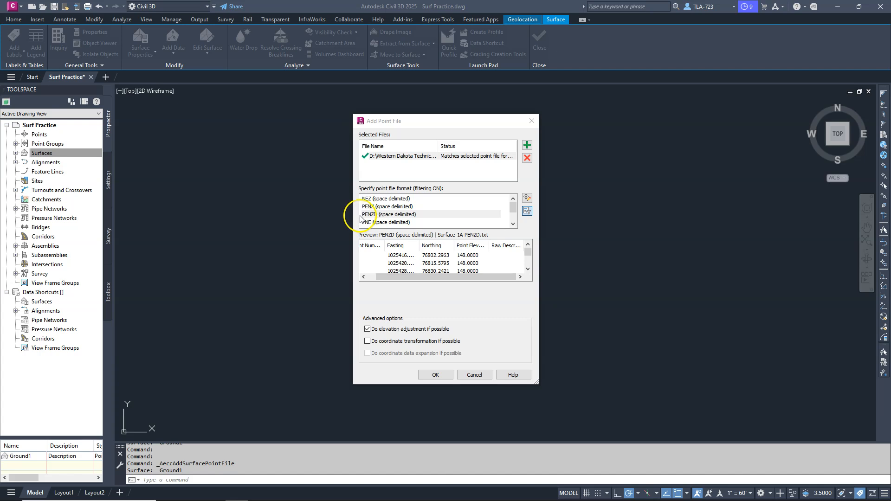
pyautogui.click(437, 376)
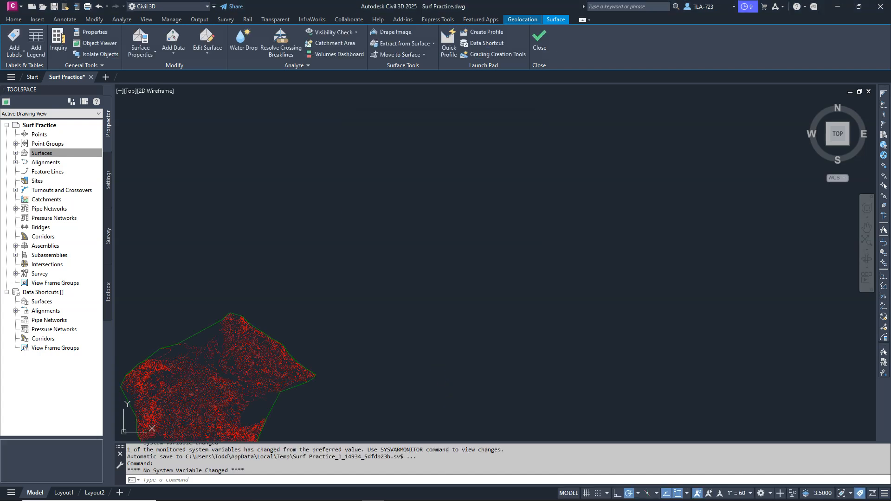
# - Inspect the Ground1 surface's points and border up close and as a whole, and read the surface elevation in the sparse eastern area
pyautogui.scroll(-2, 516, 209)
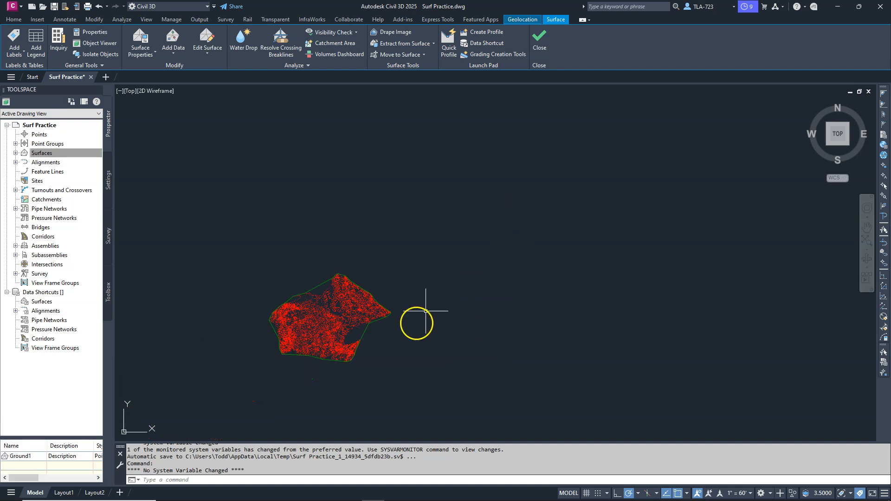
pyautogui.scroll(6, 281, 339)
pyautogui.scroll(1, 497, 233)
pyautogui.scroll(8, 464, 245)
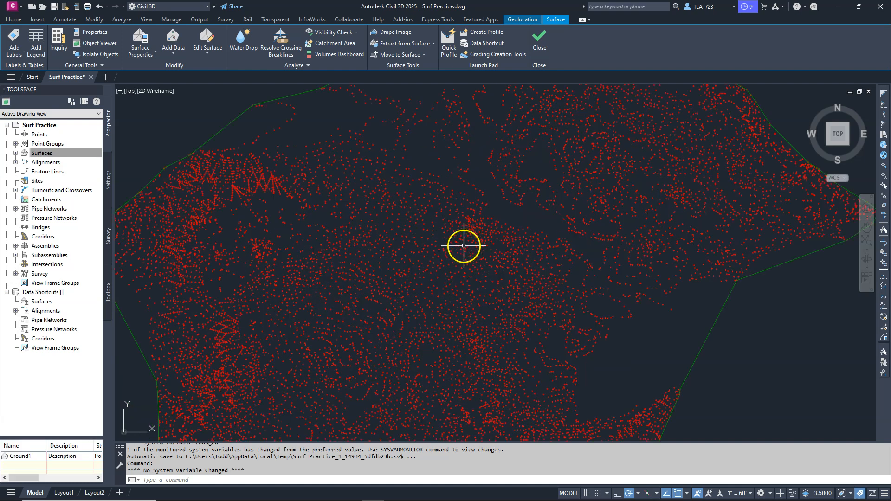
pyautogui.scroll(-8, 517, 268)
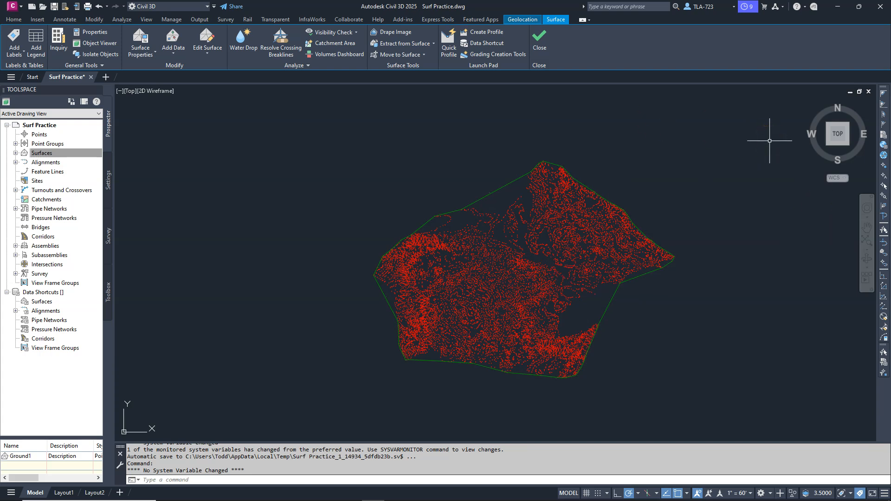
pyautogui.scroll(6, 571, 179)
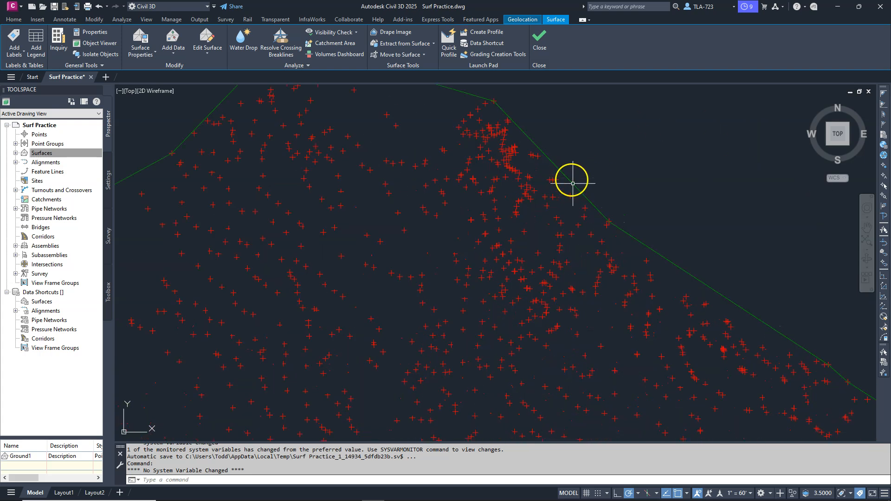
pyautogui.scroll(-6, 617, 183)
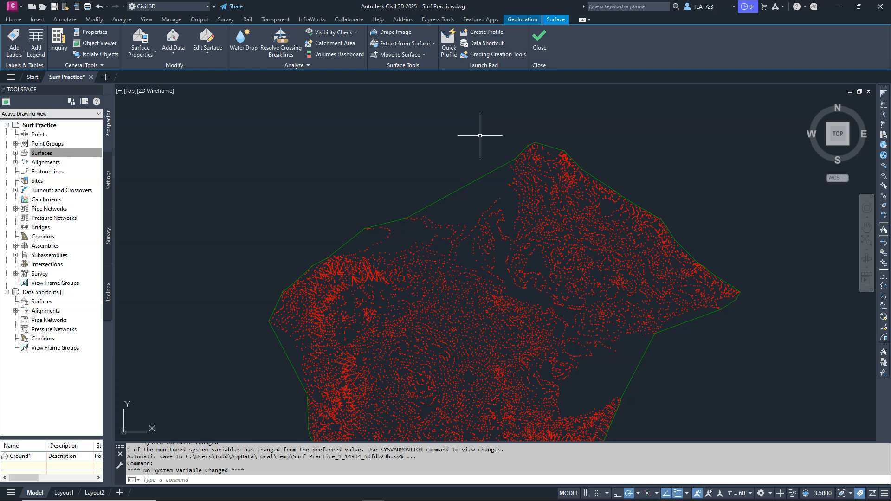
pyautogui.scroll(8, 576, 296)
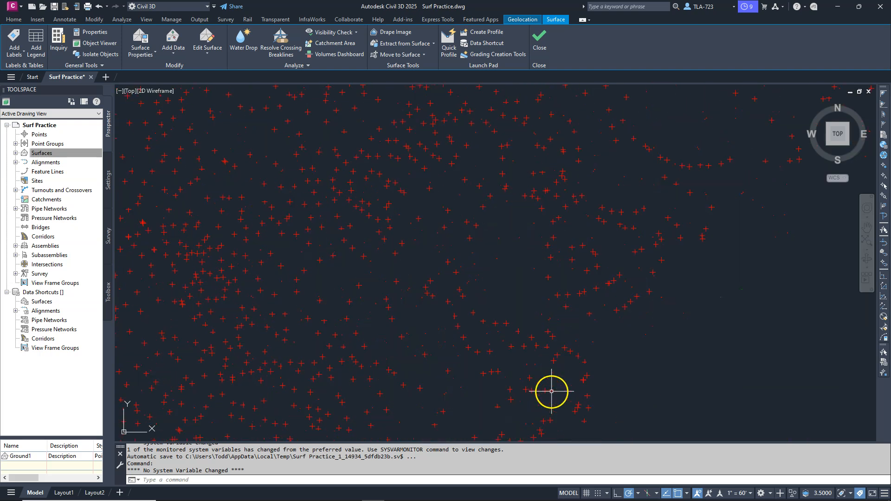
pyautogui.scroll(-8, 576, 276)
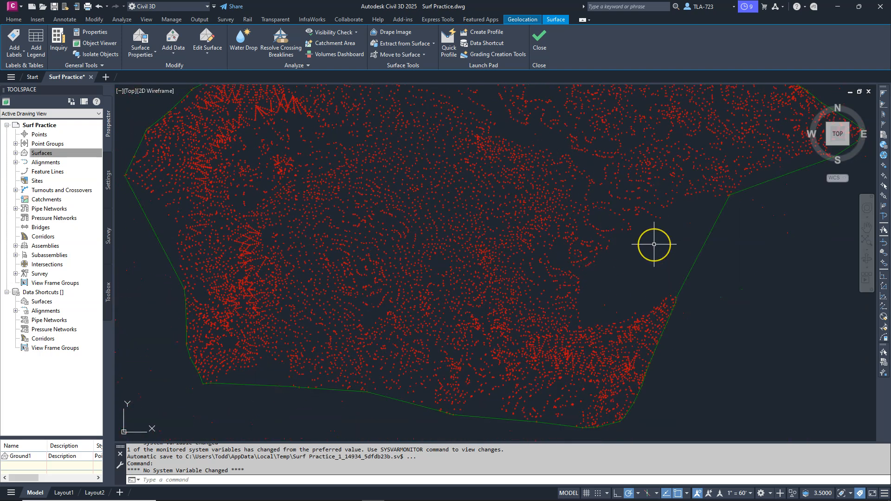
pyautogui.moveTo(654, 244)
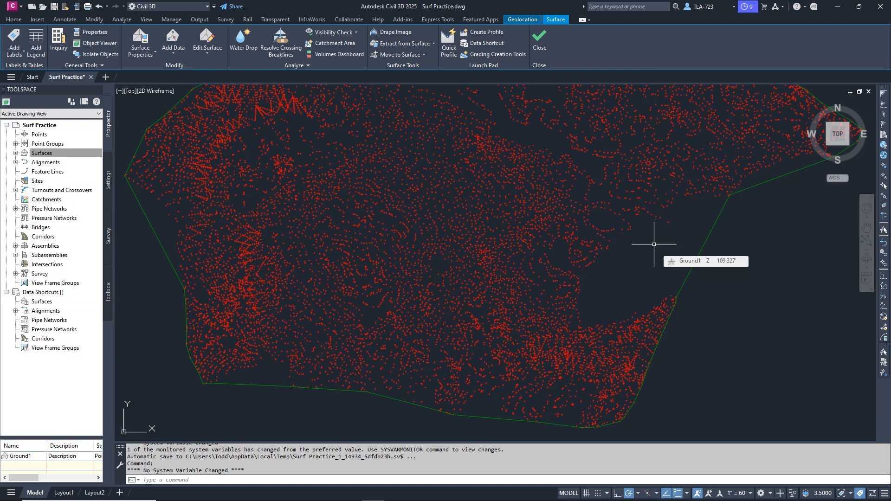
pyautogui.scroll(-4, 494, 327)
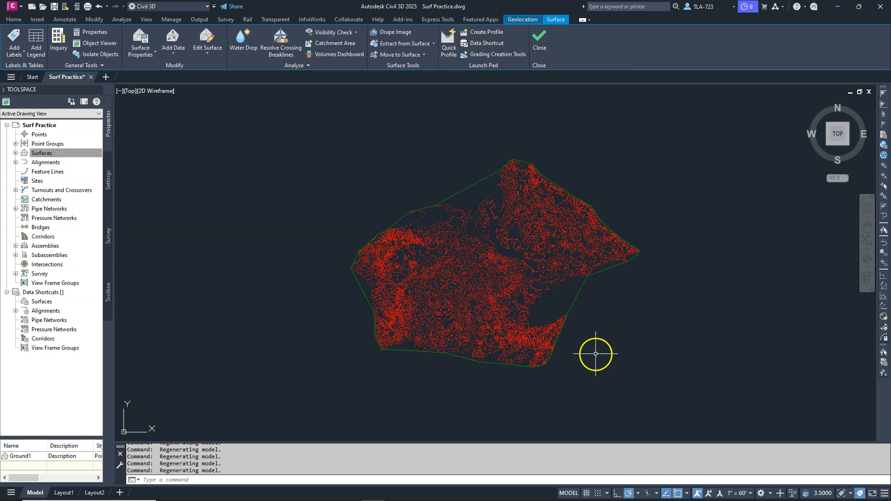
# - View the Ground1 surface's triangulated relief in 3D from the side and return to the top view
pyautogui.moveTo(575, 374)
pyautogui.keyDown('shift'); pyautogui.mouseDown(button='middle')
pyautogui.moveTo(576, 337)
pyautogui.moveTo(511, 281)
pyautogui.moveTo(511, 234)
pyautogui.mouseUp(button='middle'); pyautogui.keyUp('shift')
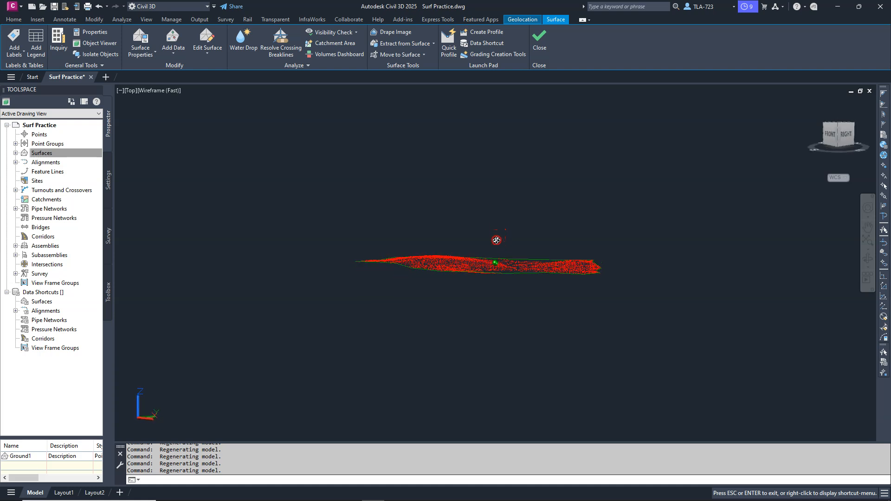
pyautogui.moveTo(528, 231); pyautogui.dragTo(559, 290)
pyautogui.press('Escape')
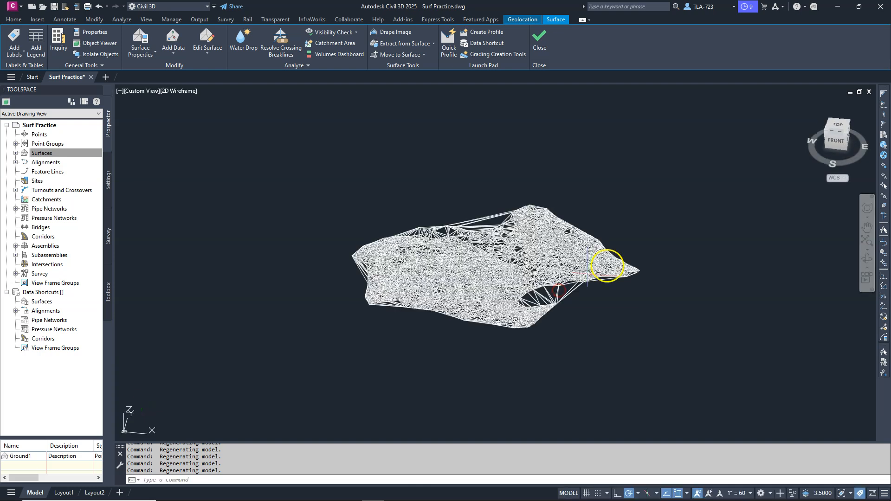
pyautogui.click(838, 128)
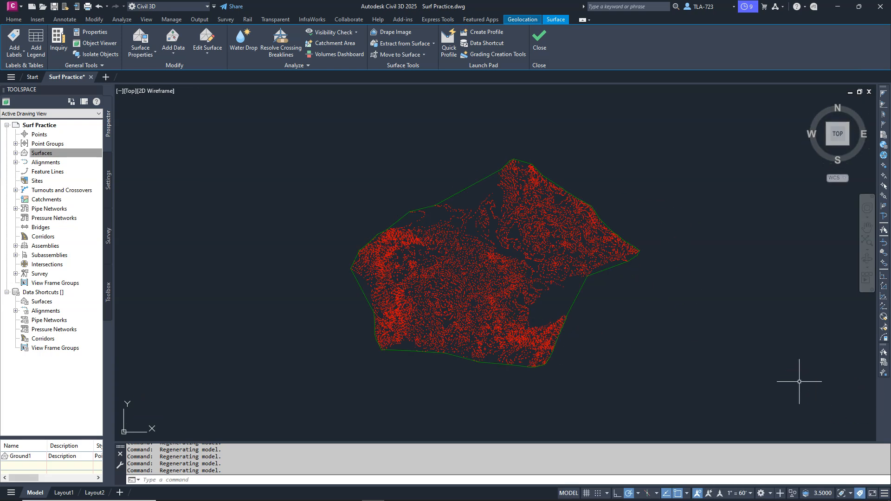
pyautogui.hotkey('ctrl', 'z')
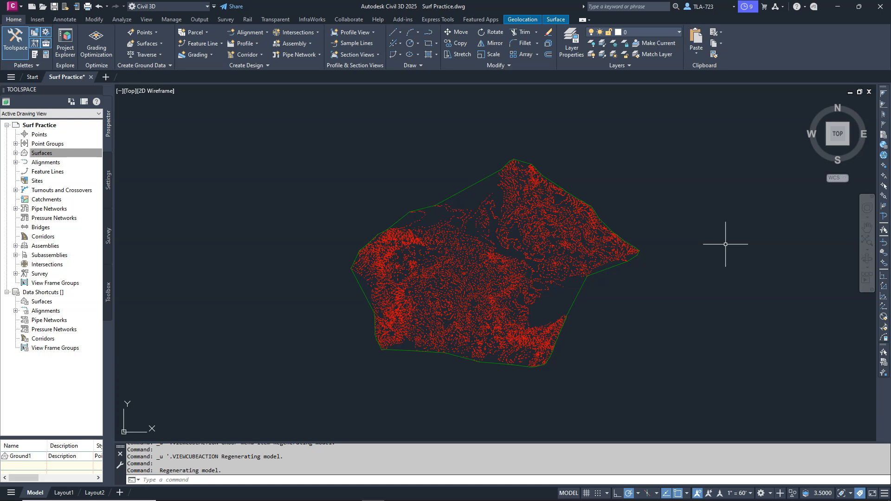
# - Thaw the _EG-BREAKLINES layer
pyautogui.click(678, 34)
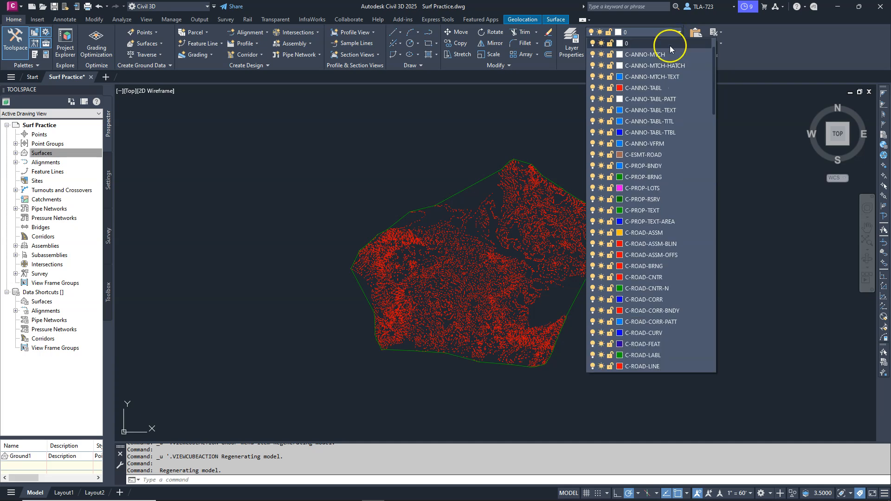
pyautogui.scroll(2, 667, 103)
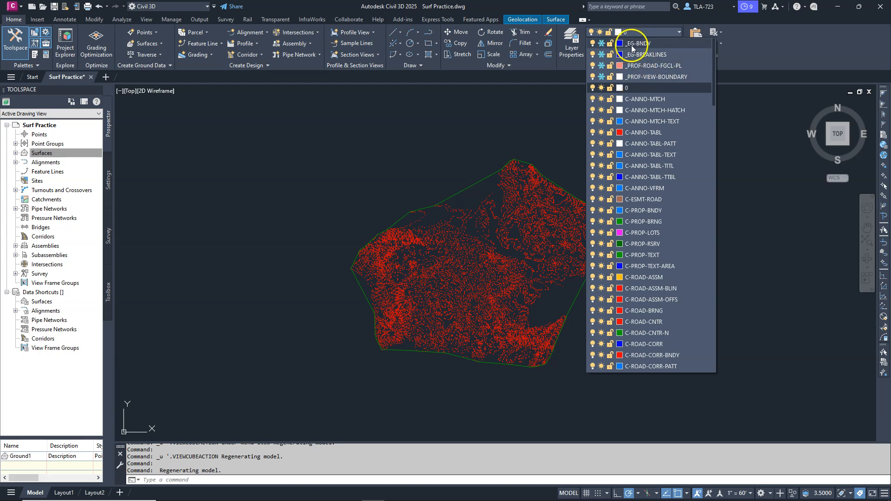
pyautogui.click(601, 54)
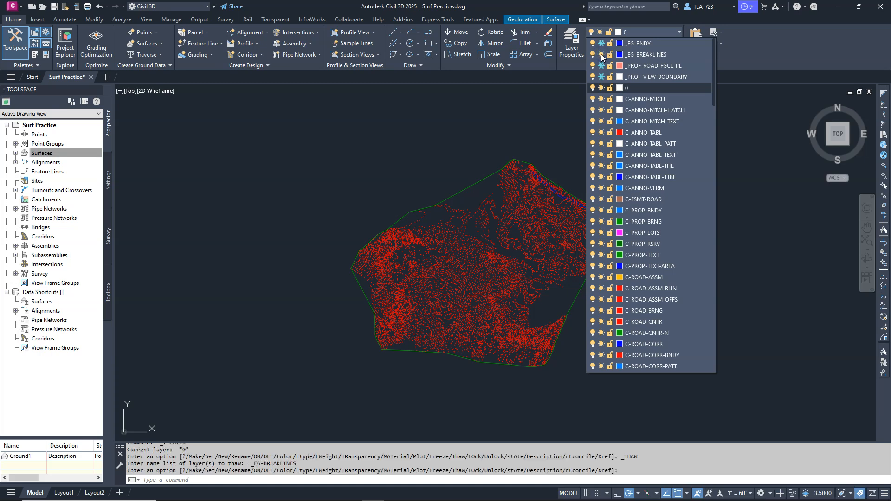
pyautogui.click(441, 135)
# - Examine where the blue breaklines run along the surface's northeastern border, from one end to the other
pyautogui.scroll(6, 592, 215)
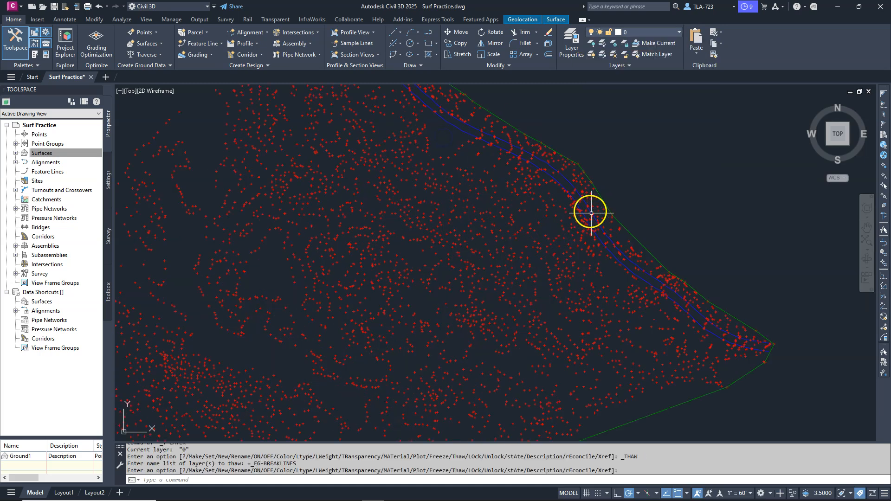
pyautogui.scroll(-8, 558, 155)
pyautogui.scroll(10, 557, 192)
pyautogui.scroll(-5, 575, 232)
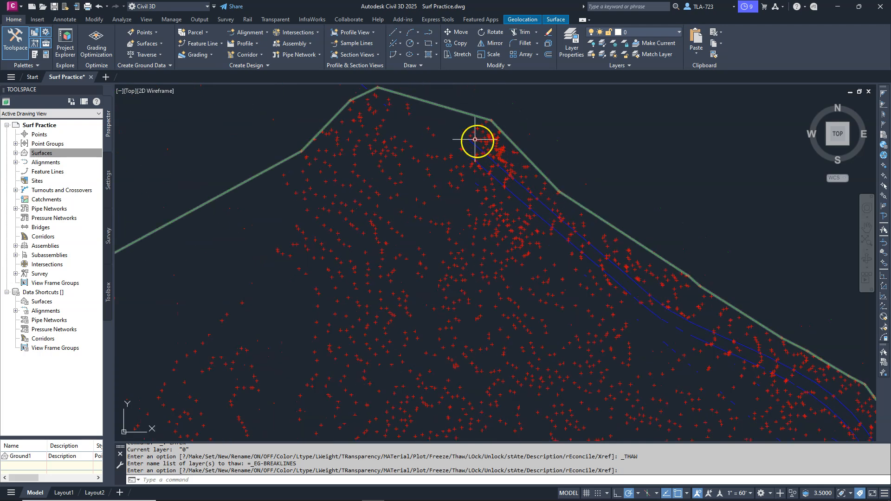
pyautogui.scroll(-5, 489, 160)
pyautogui.scroll(3, 598, 250)
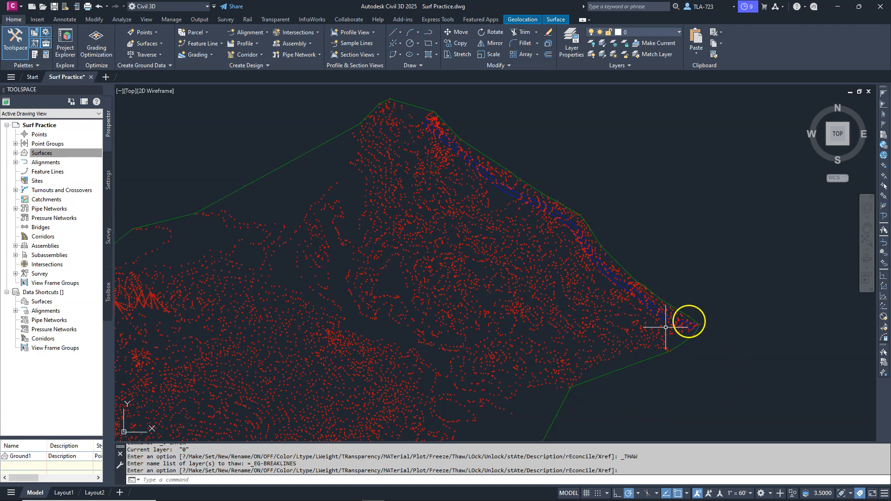
# - Clear the current selection and select the Ground1 TIN surface by its border in the drawing
pyautogui.press('Escape')
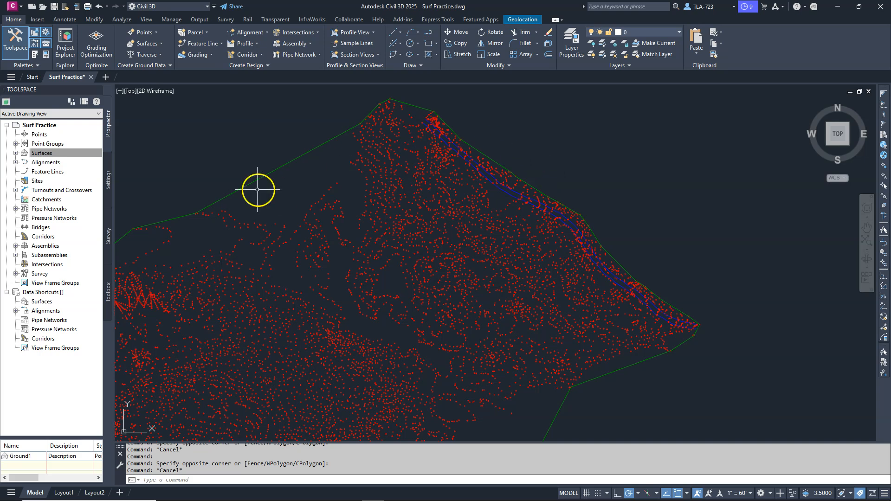
pyautogui.click(291, 162)
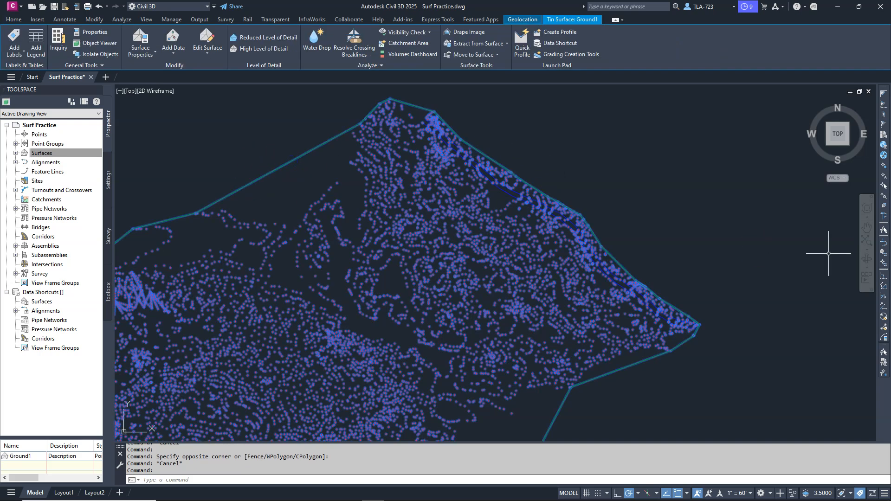
pyautogui.press('Escape')
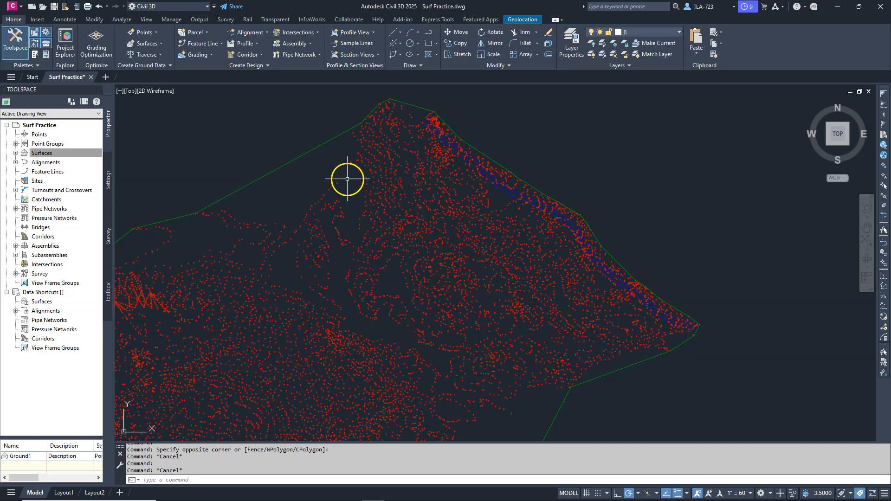
pyautogui.click(373, 171)
pyautogui.press('Escape')
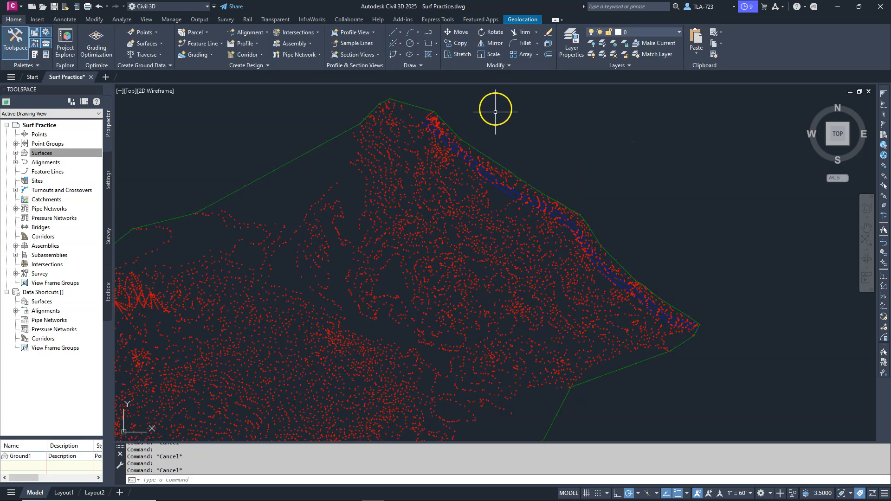
pyautogui.click(417, 105)
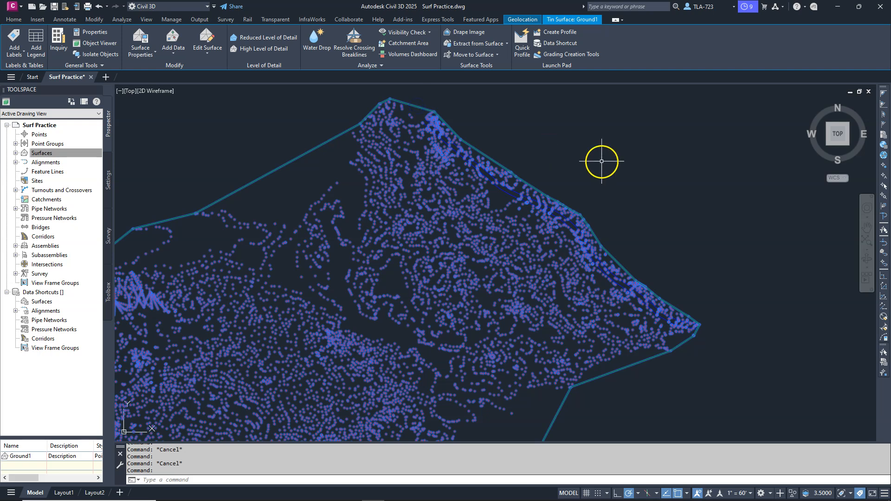
pyautogui.press('Escape')
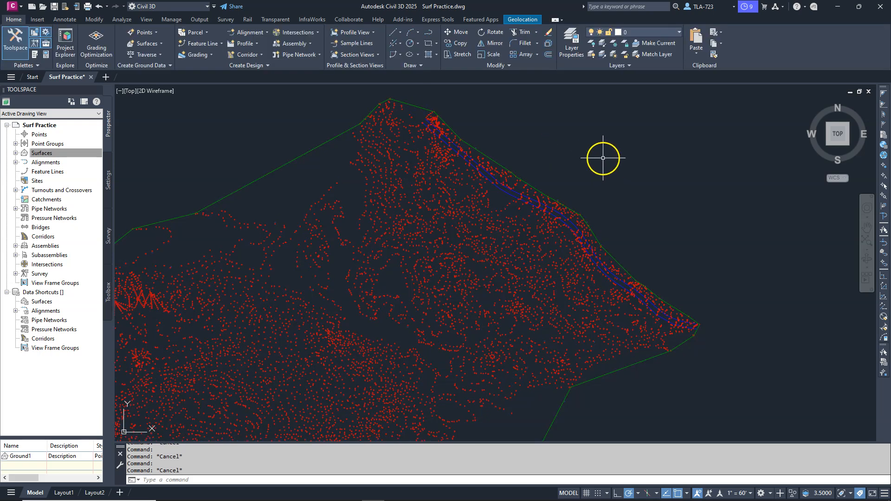
pyautogui.click(368, 115)
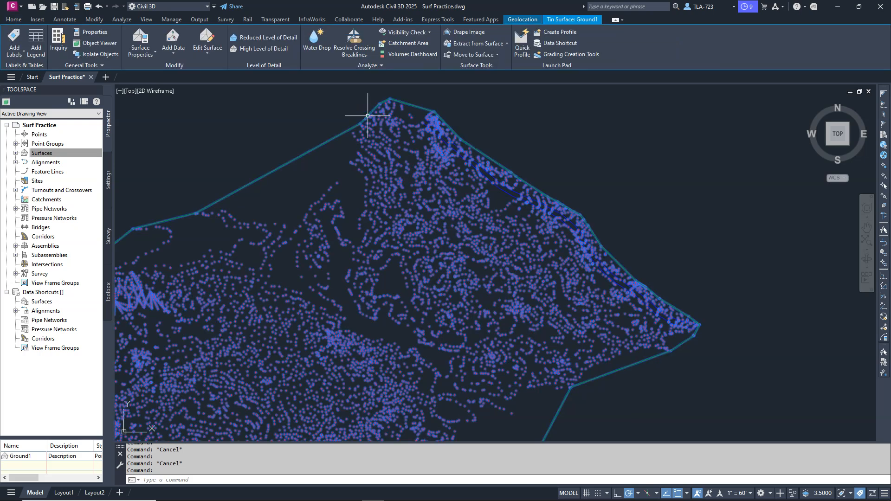
# - Open the Ground1 surface's properties and choose Contours and Triangles as its surface style
pyautogui.rightClick(367, 115)
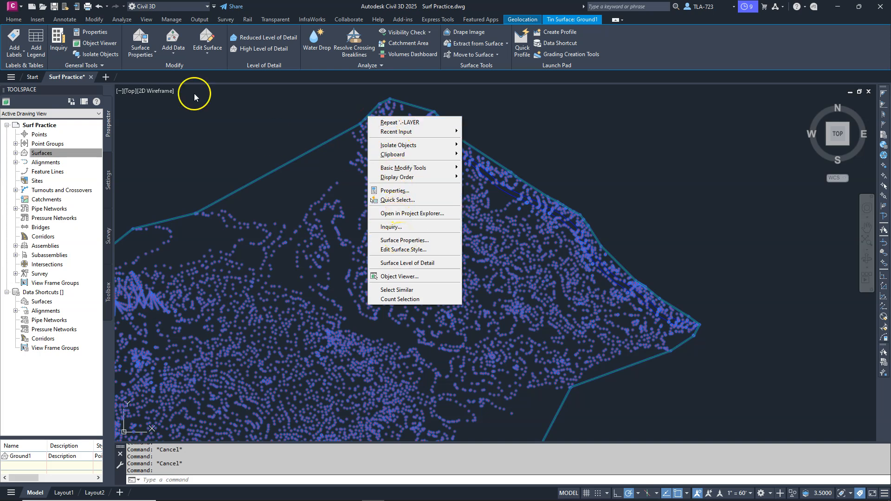
pyautogui.click(156, 52)
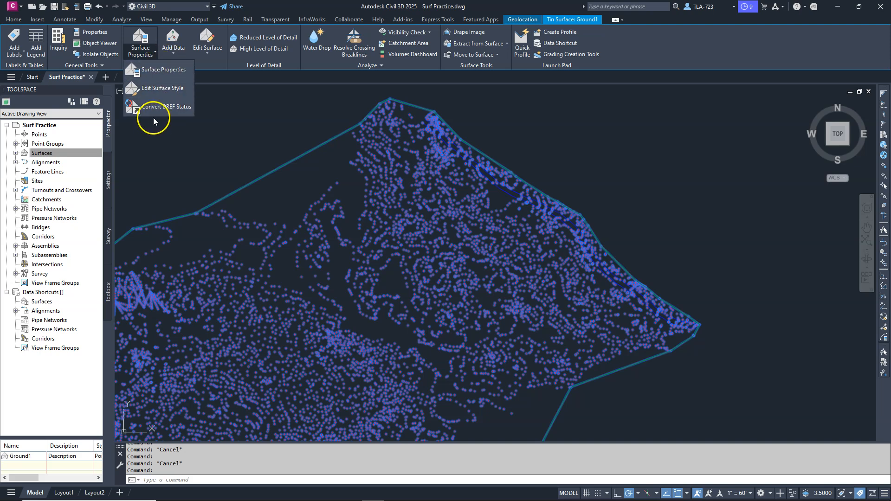
pyautogui.click(154, 70)
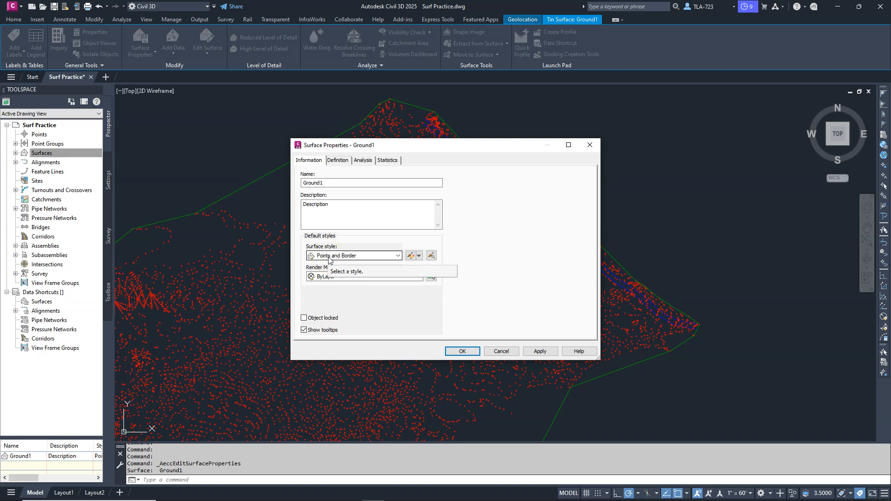
pyautogui.click(396, 256)
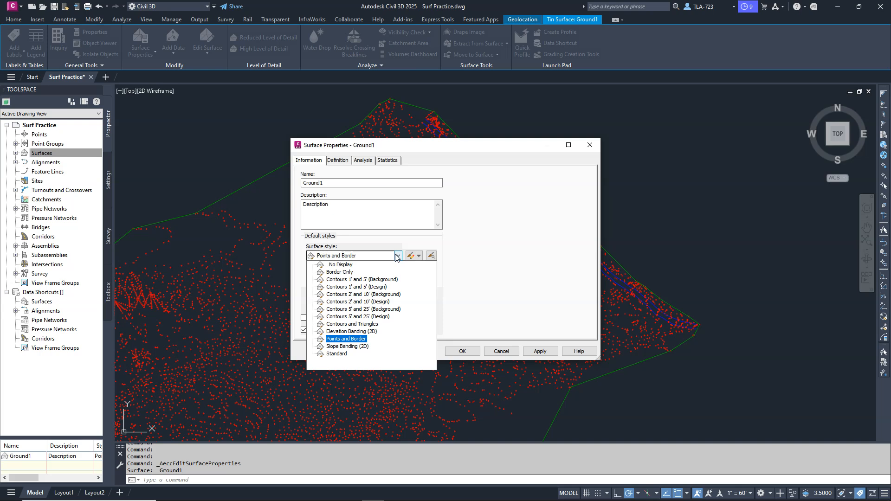
pyautogui.click(379, 272)
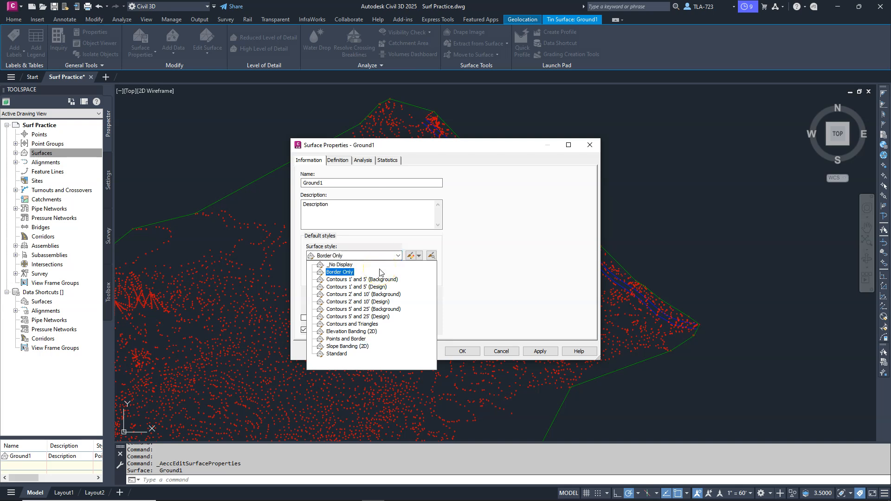
pyautogui.click(366, 324)
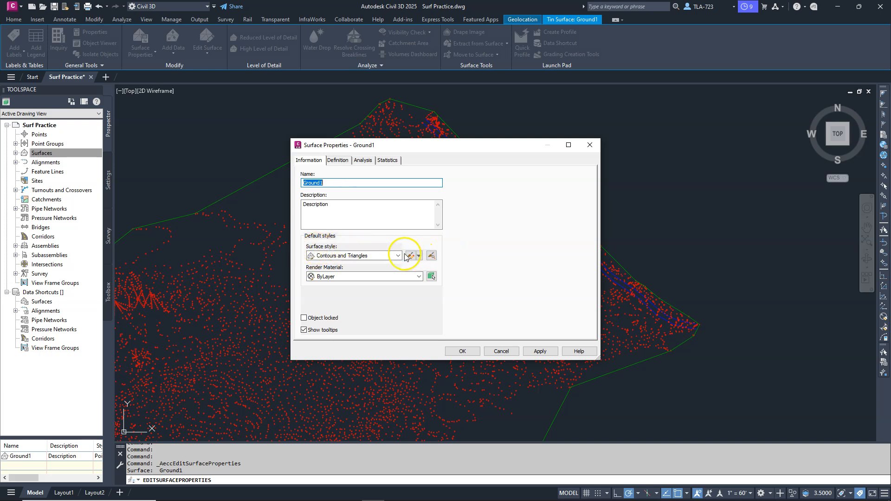
# - Review the Contours and Triangles style's information and plan display settings, including component visibility and the Triangles colour options
pyautogui.click(418, 257)
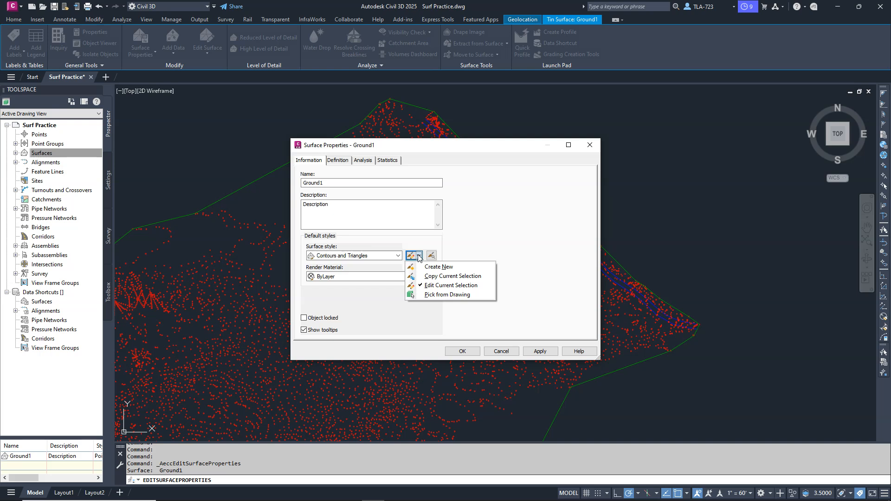
pyautogui.click(523, 246)
pyautogui.click(432, 255)
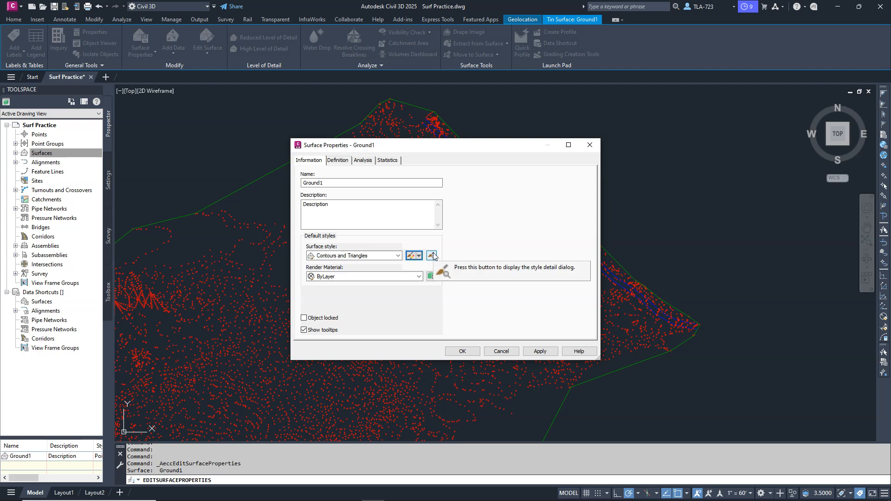
pyautogui.click(410, 255)
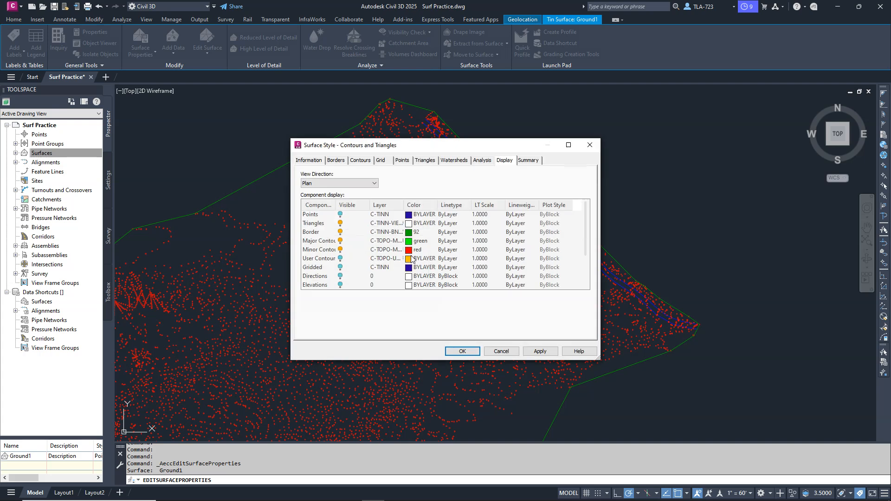
pyautogui.click(308, 161)
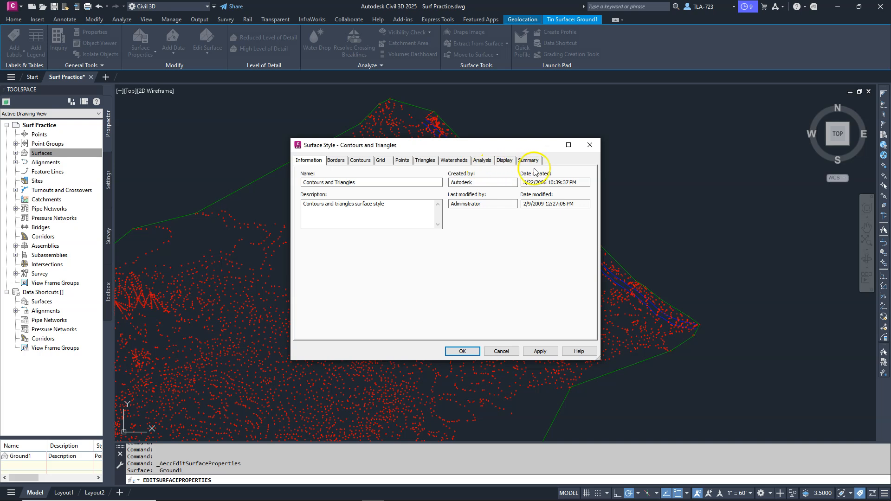
pyautogui.click(504, 164)
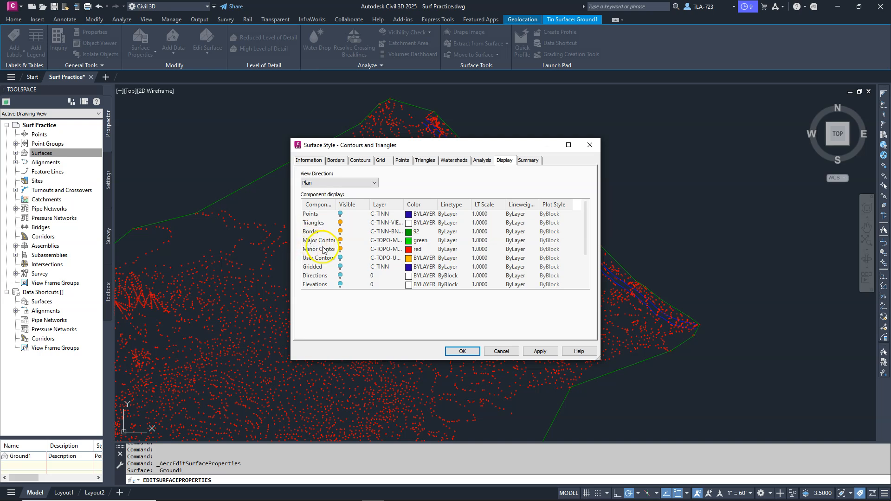
pyautogui.moveTo(334, 200); pyautogui.dragTo(363, 201)
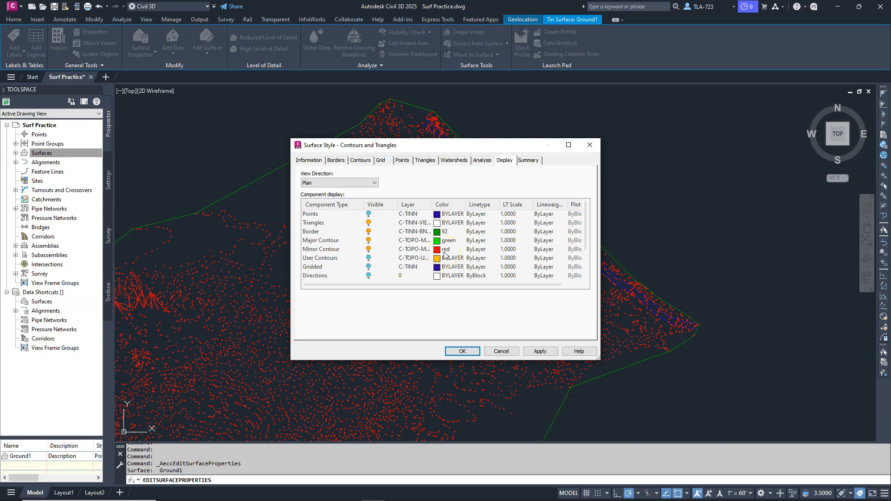
pyautogui.click(437, 225)
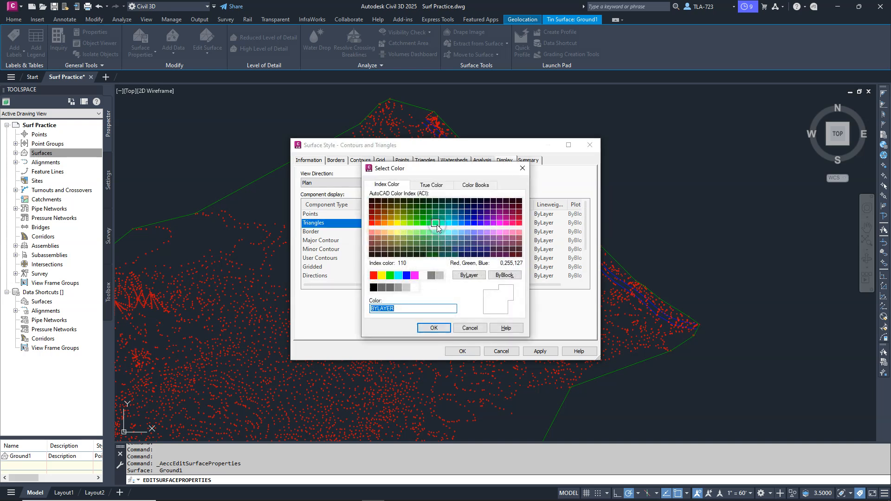
pyautogui.click(470, 329)
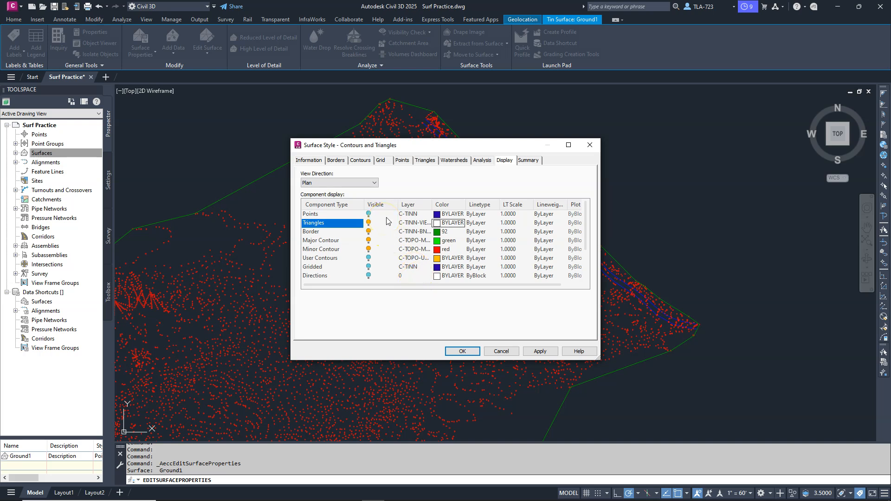
pyautogui.click(463, 352)
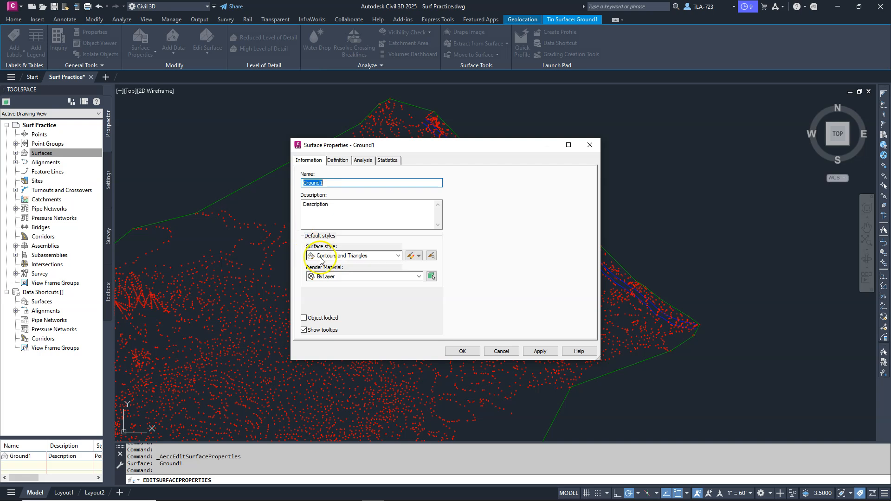
# - Apply the chosen style to the Ground1 surface and clear the selection
pyautogui.click(460, 351)
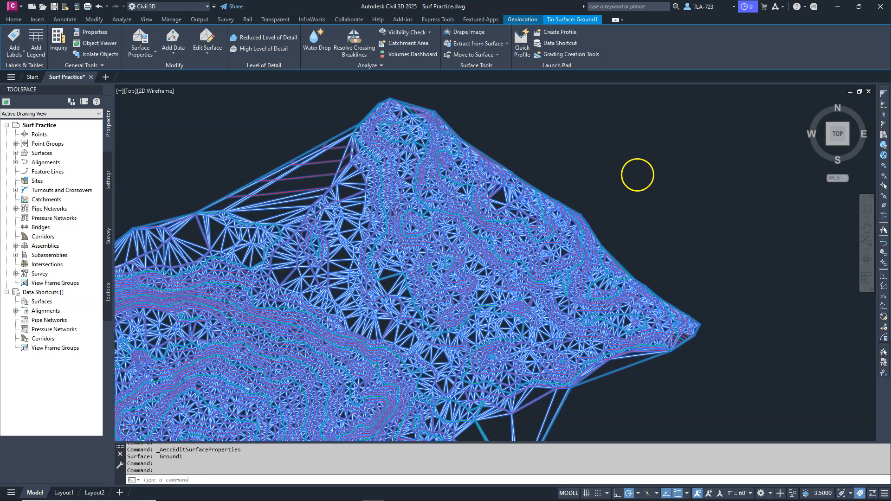
pyautogui.click(574, 158)
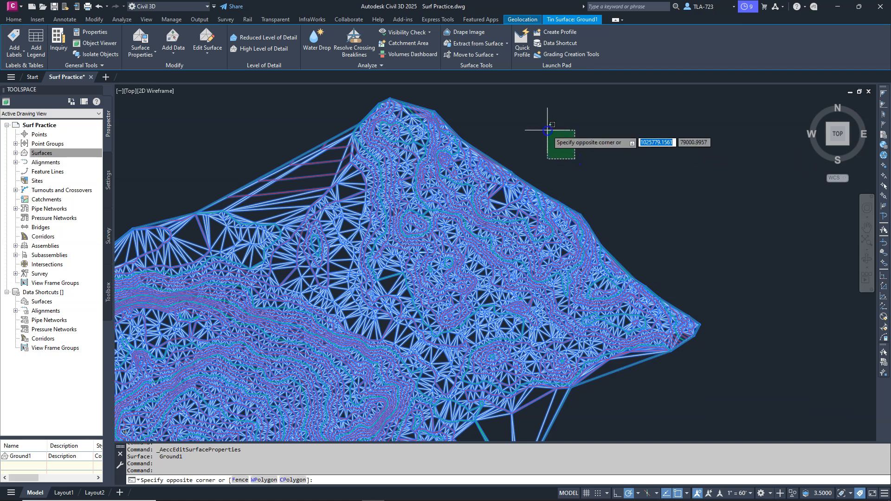
pyautogui.press('Escape')
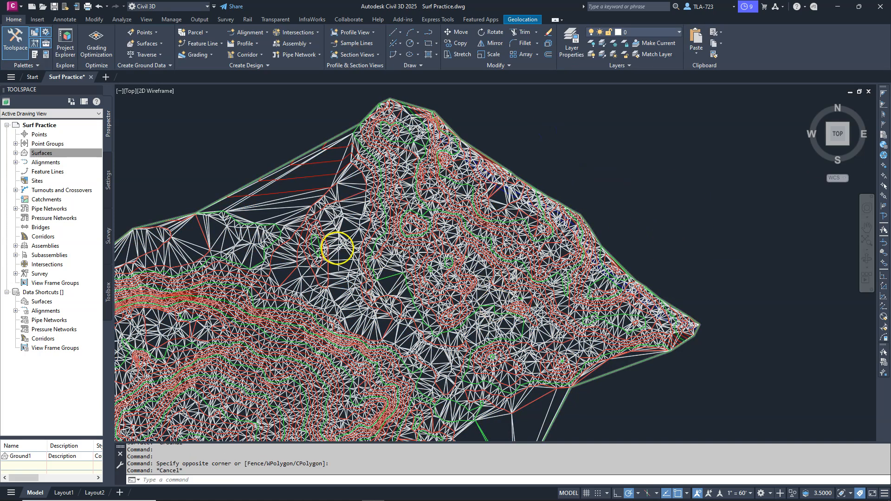
# - Inspect Ground1's triangulation up close and highlight the two blue breaklines near its northeastern border to compare them with the triangle edges
pyautogui.scroll(2, 347, 164)
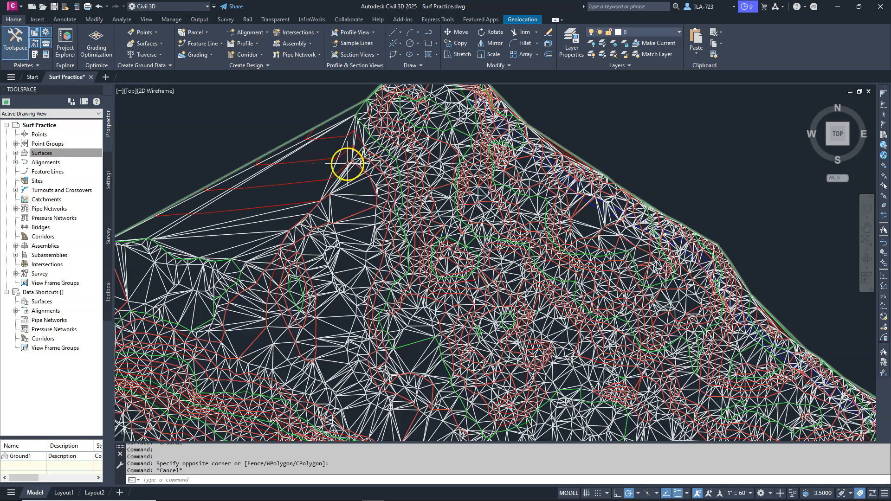
pyautogui.scroll(3, 347, 164)
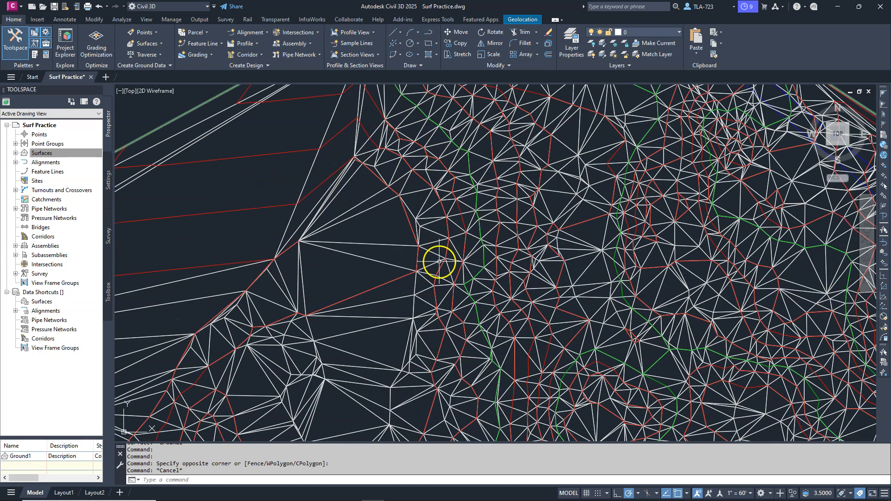
pyautogui.scroll(-5, 362, 185)
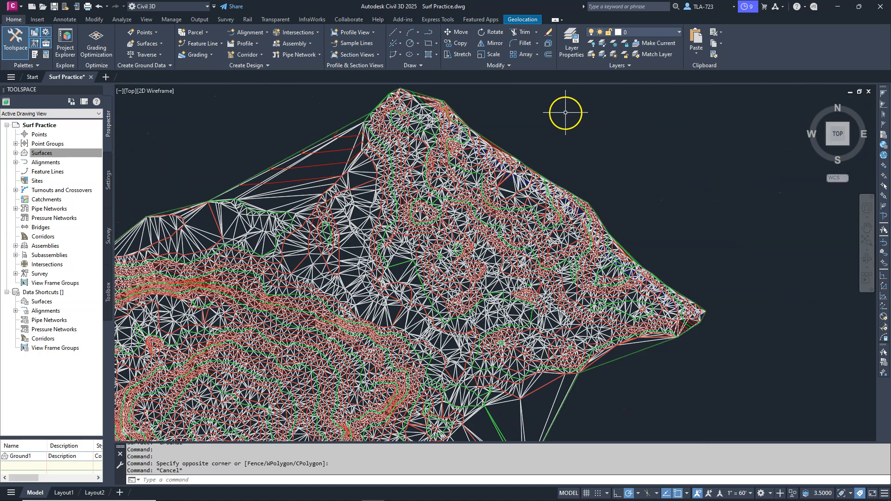
pyautogui.scroll(2, 507, 145)
pyautogui.scroll(5, 513, 228)
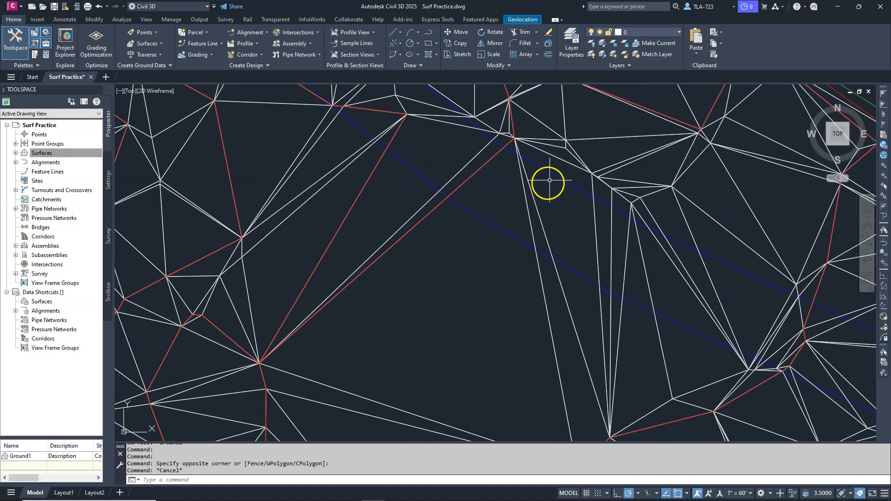
pyautogui.click(557, 175)
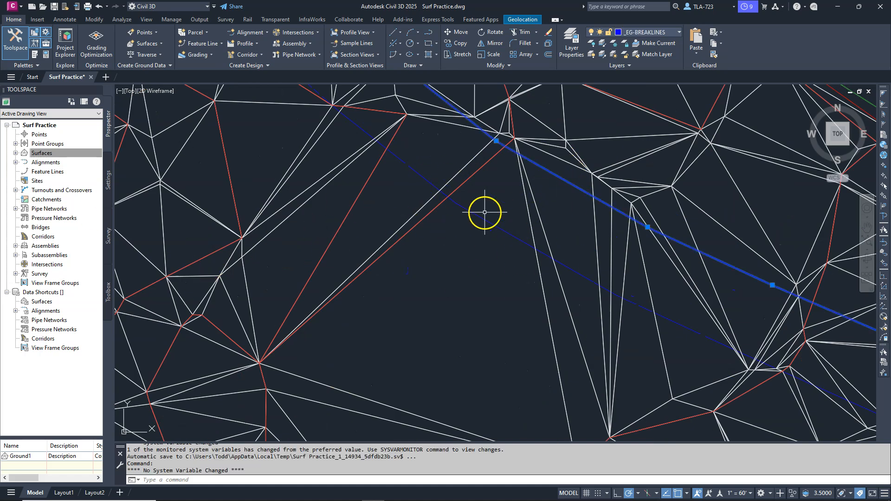
pyautogui.scroll(-5, 385, 288)
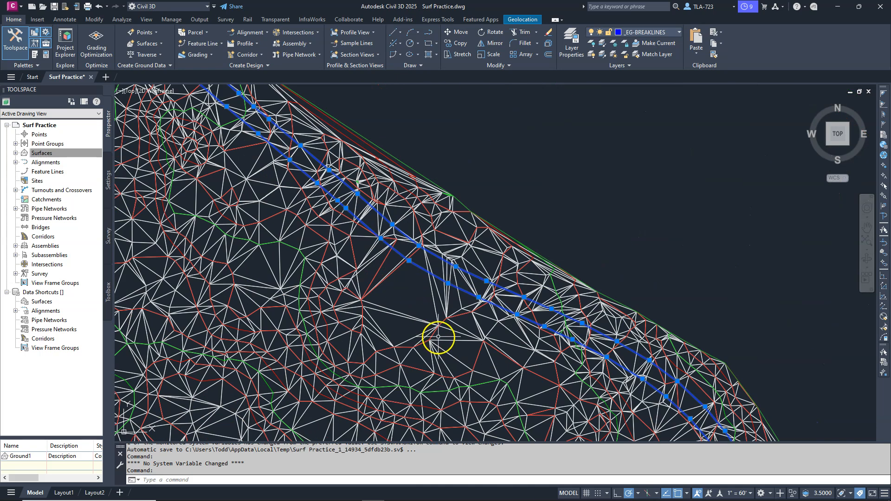
pyautogui.scroll(-2, 378, 269)
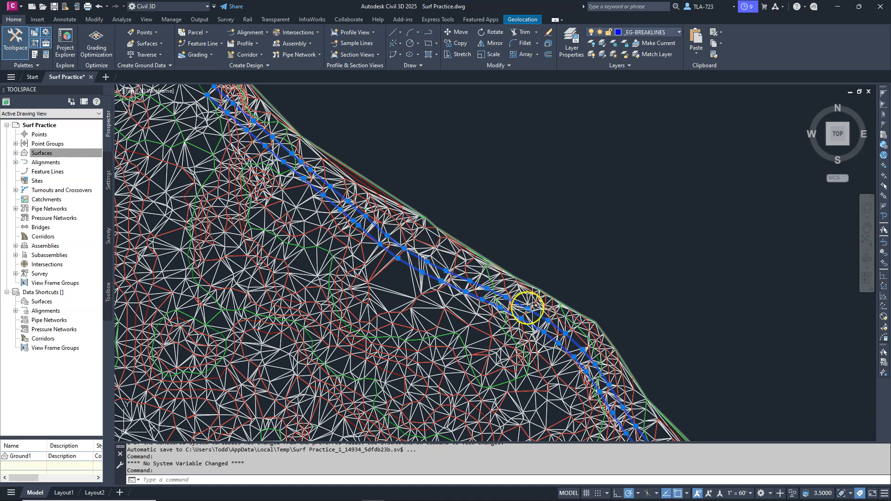
pyautogui.press('Escape')
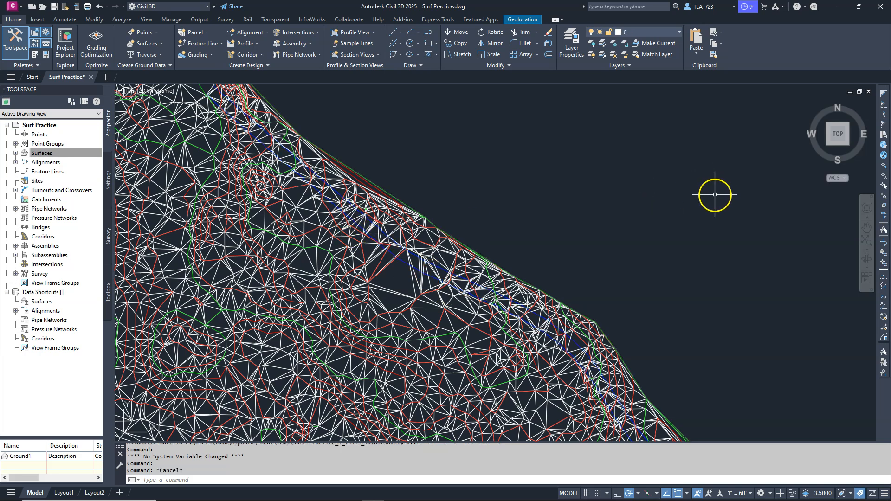
# - Examine where the TIN triangles cross the unselected blue breaklines, both midway and toward the surface's eastern tip
pyautogui.scroll(5, 441, 272)
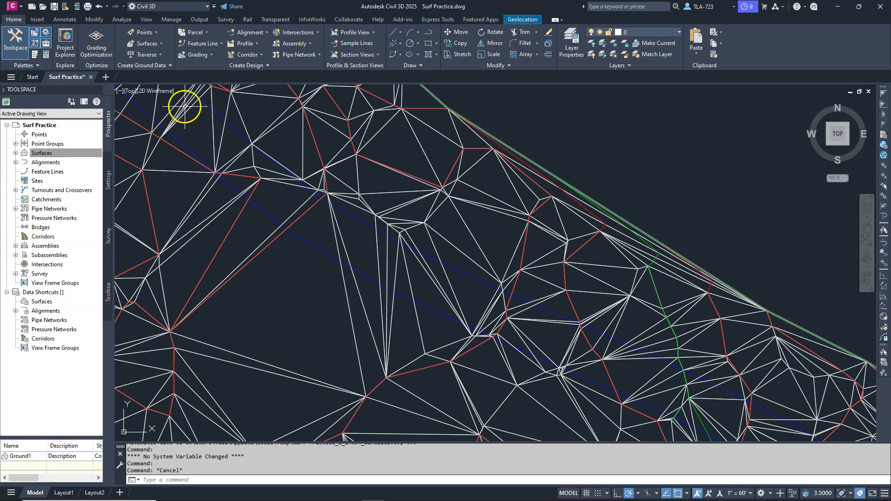
pyautogui.scroll(-5, 505, 167)
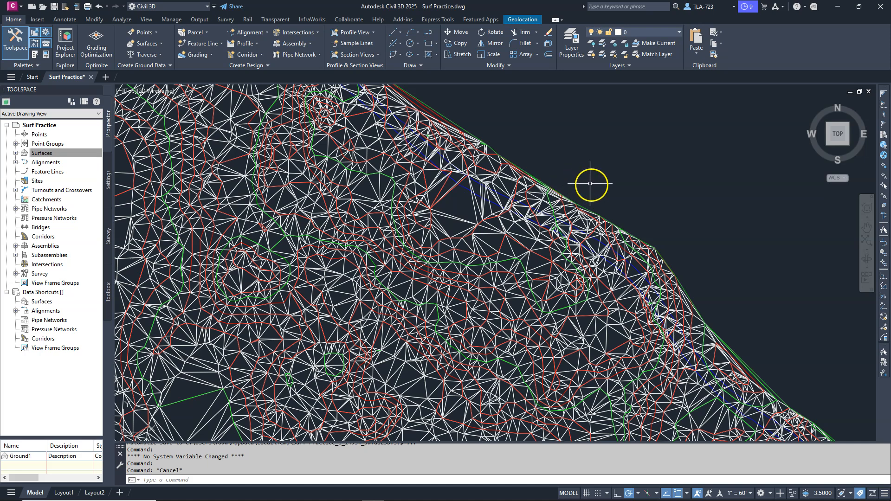
pyautogui.scroll(-5, 571, 195)
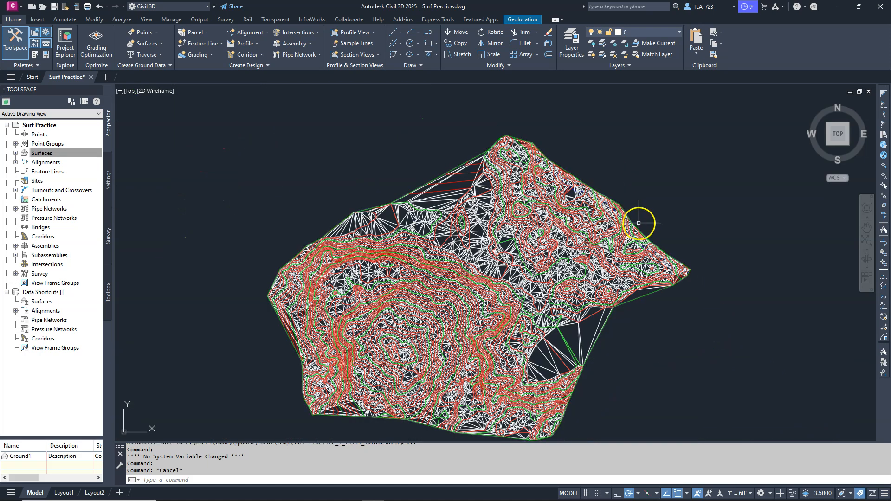
pyautogui.scroll(4, 666, 223)
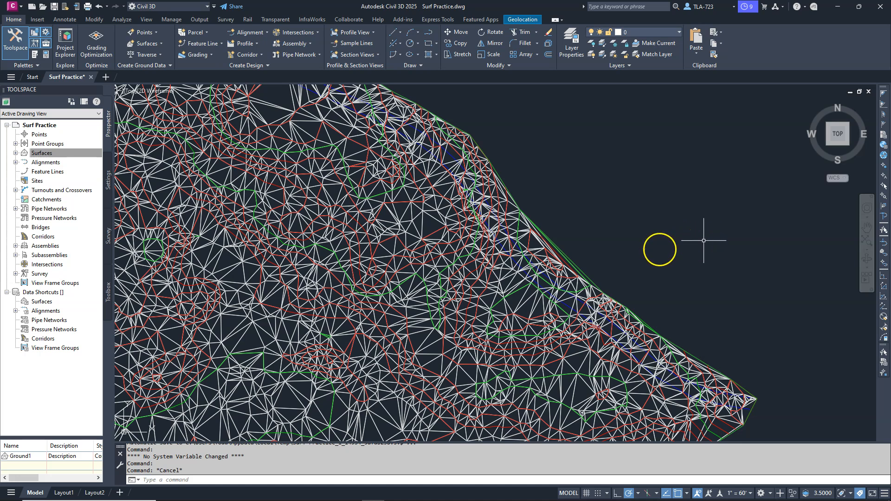
pyautogui.scroll(4, 534, 274)
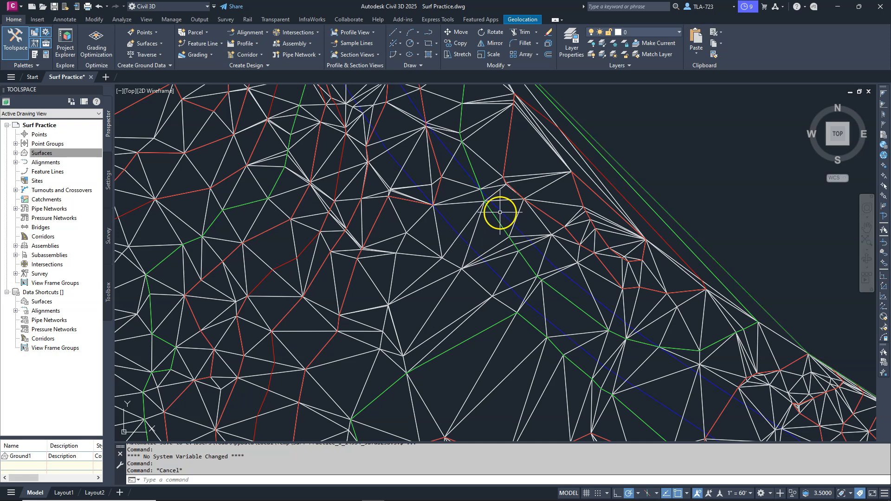
pyautogui.scroll(-2, 502, 218)
pyautogui.scroll(-3, 501, 223)
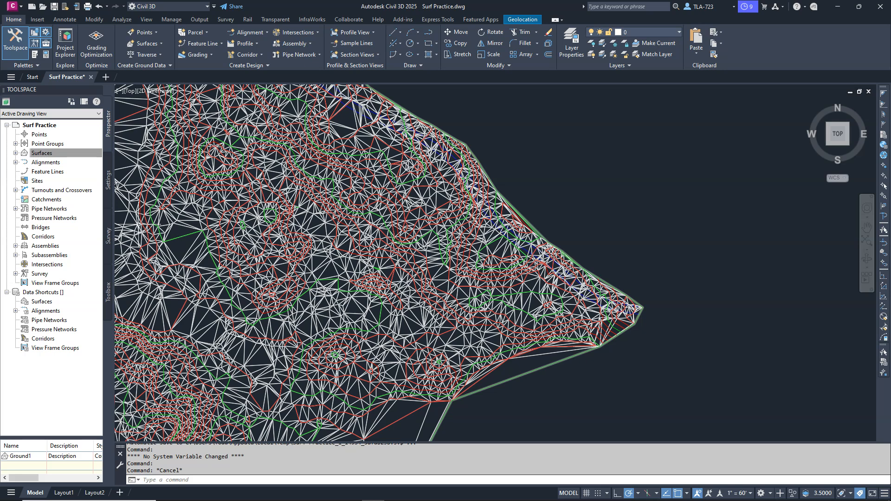
# - Start adding Standard breaklines to Ground1's definition with the description Road and a mid-ordinate distance of 1.000'
pyautogui.click(15, 153)
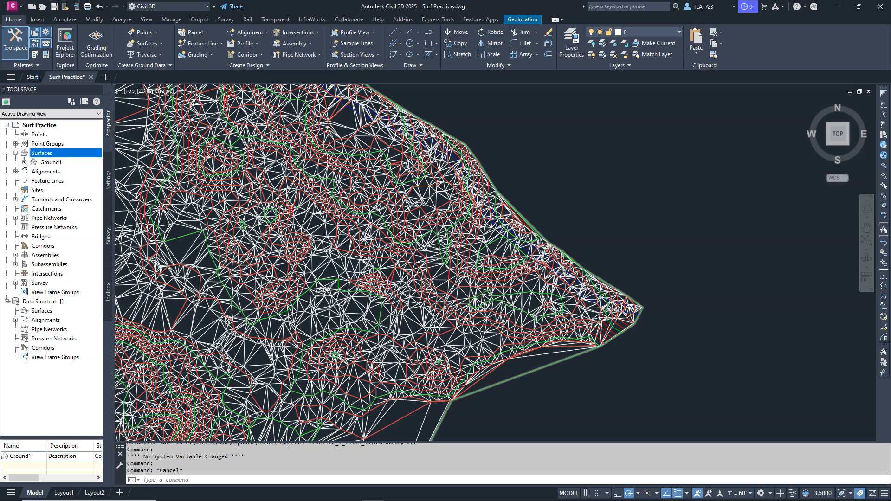
pyautogui.click(24, 163)
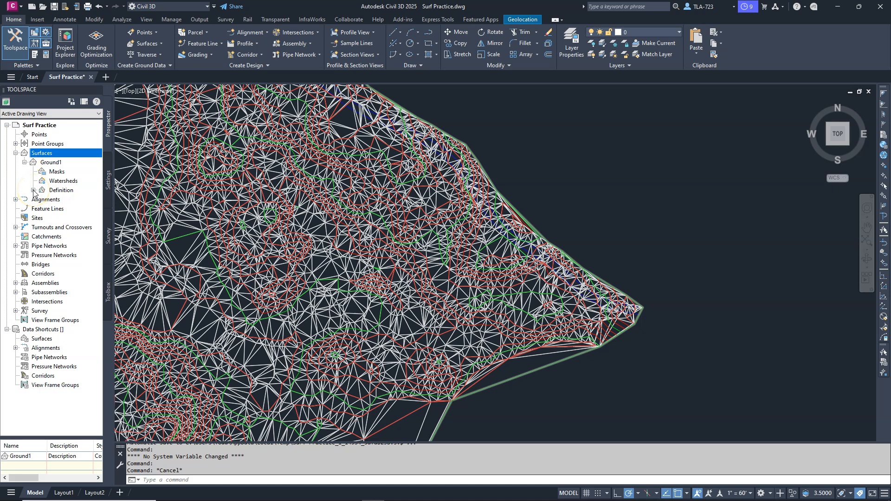
pyautogui.click(33, 190)
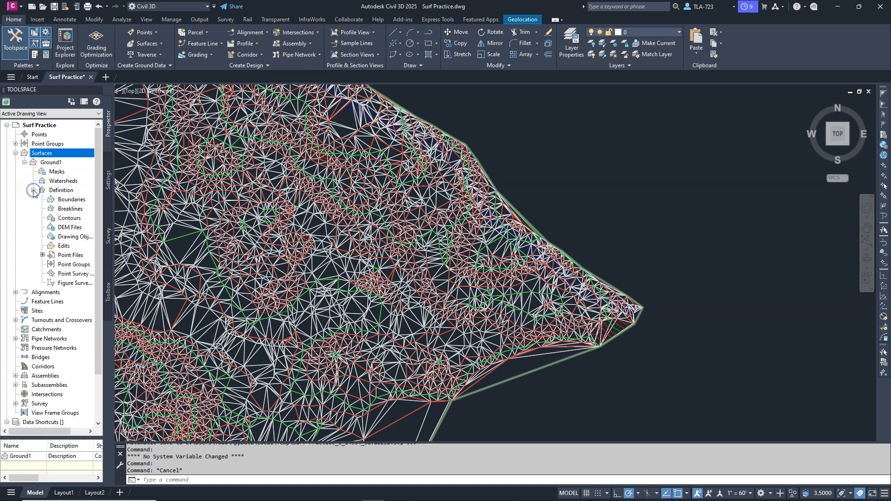
pyautogui.rightClick(70, 210)
pyautogui.click(96, 214)
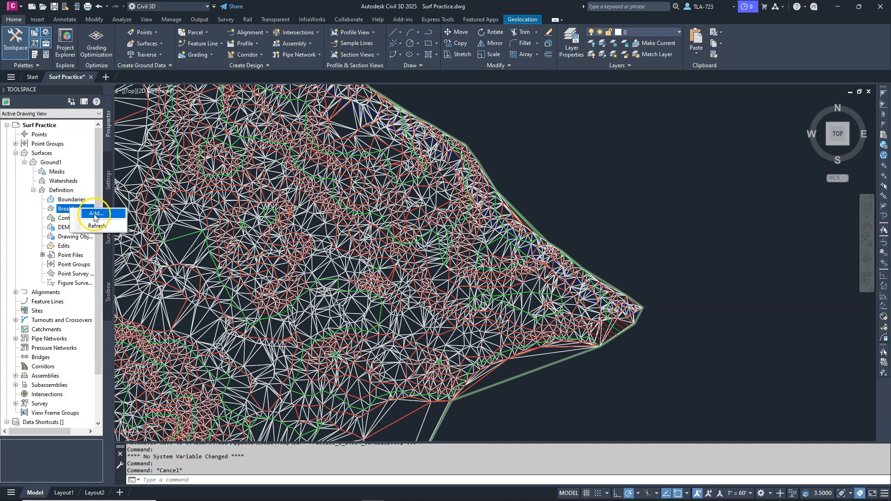
pyautogui.moveTo(448, 158)
pyautogui.mouseDown()
pyautogui.moveTo(485, 162)
pyautogui.moveTo(709, 116)
pyautogui.mouseUp()
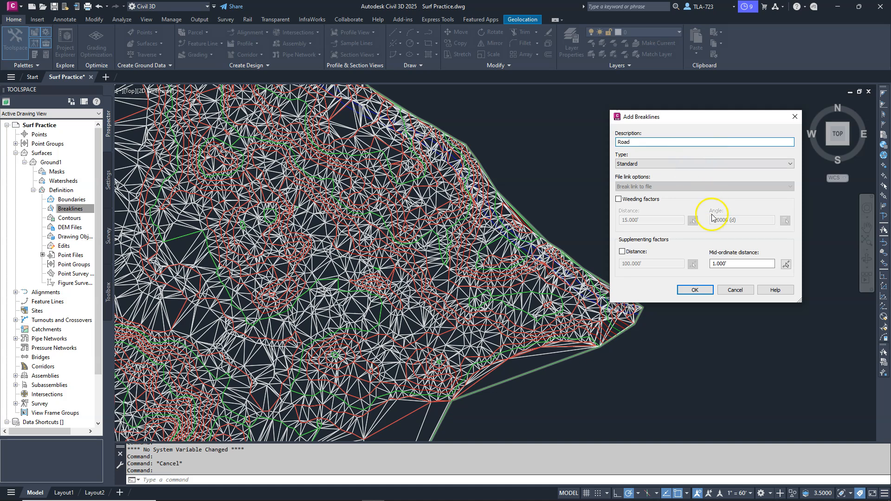
pyautogui.click(695, 289)
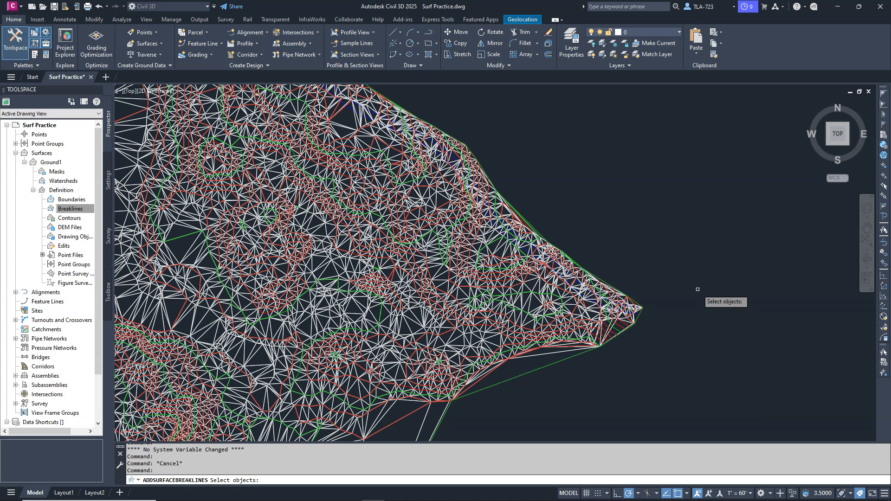
# - Pick the two blue 3D polylines along the northeastern border as the breaklines and finish the selection
pyautogui.click(698, 281)
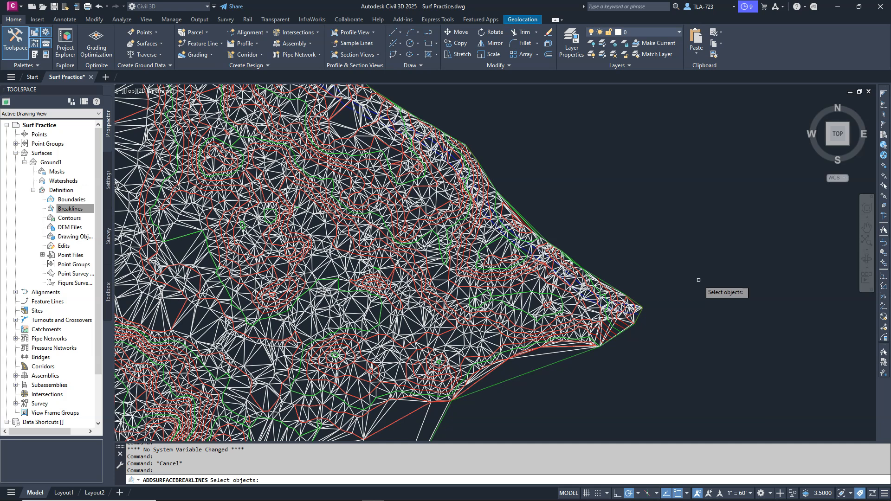
pyautogui.scroll(2, 649, 251)
pyautogui.scroll(3, 460, 257)
pyautogui.scroll(4, 441, 260)
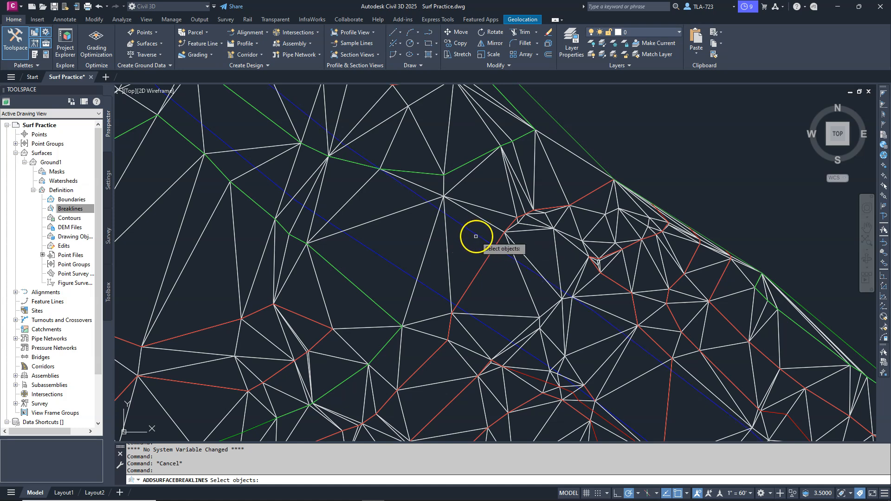
pyautogui.click(477, 234)
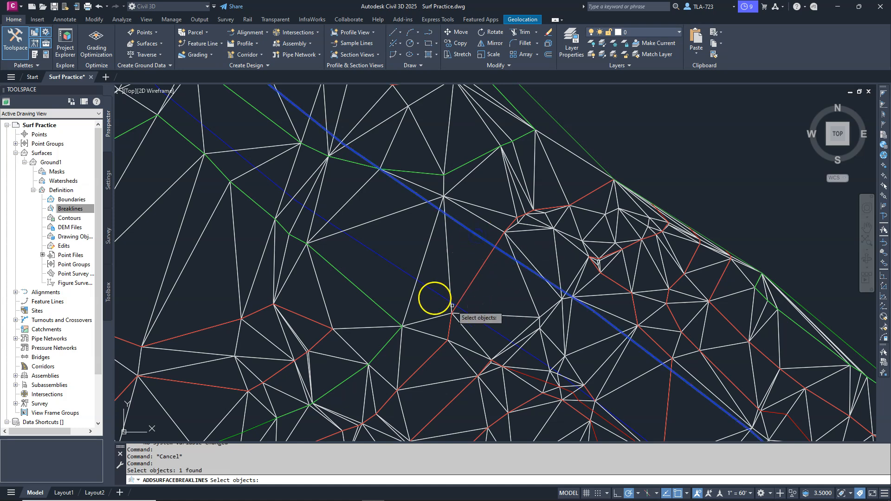
pyautogui.click(407, 268)
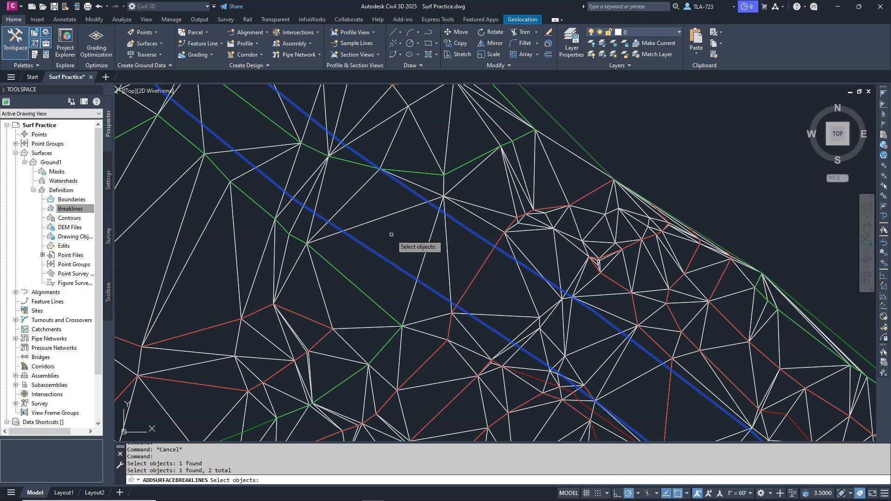
pyautogui.scroll(-5, 395, 235)
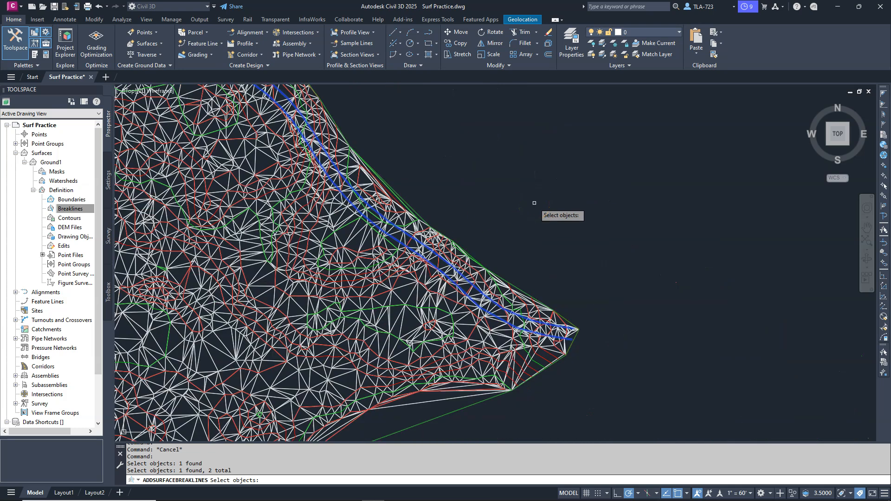
pyautogui.press('Return')
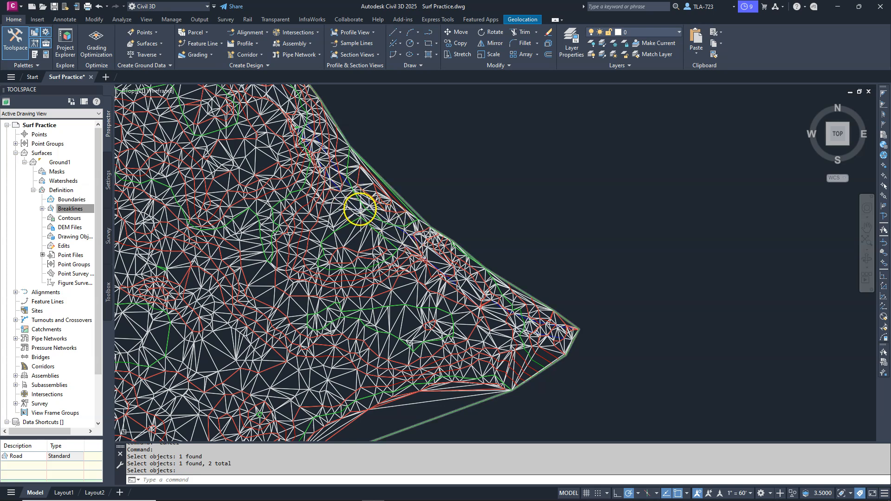
# - Highlight each of the two blue breaklines in turn to compare it with Ground1's updated triangle edges
pyautogui.scroll(5, 355, 200)
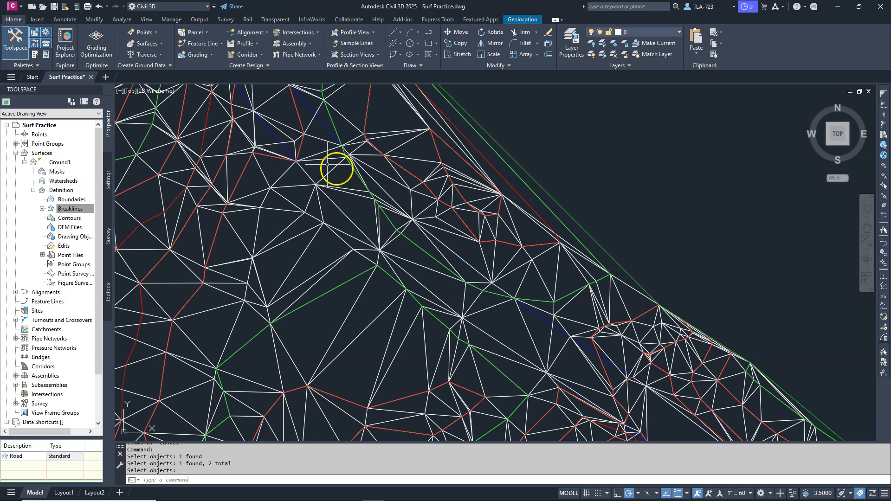
pyautogui.click(285, 149)
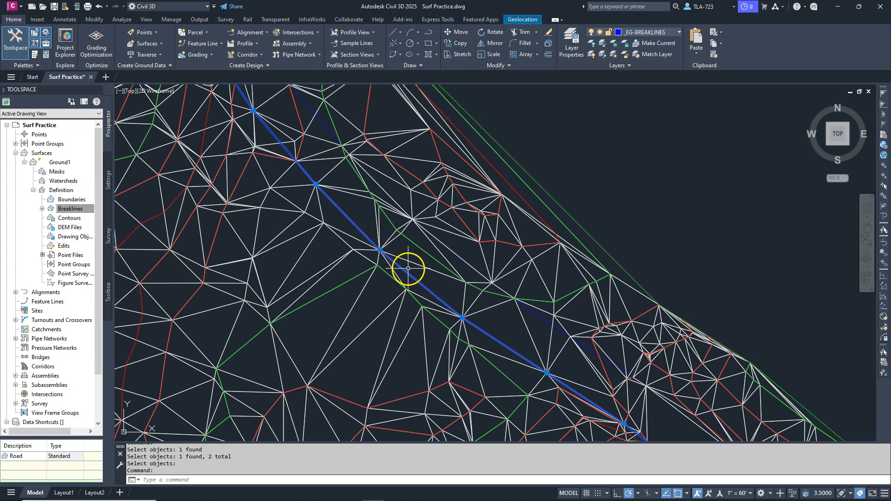
pyautogui.press('Escape')
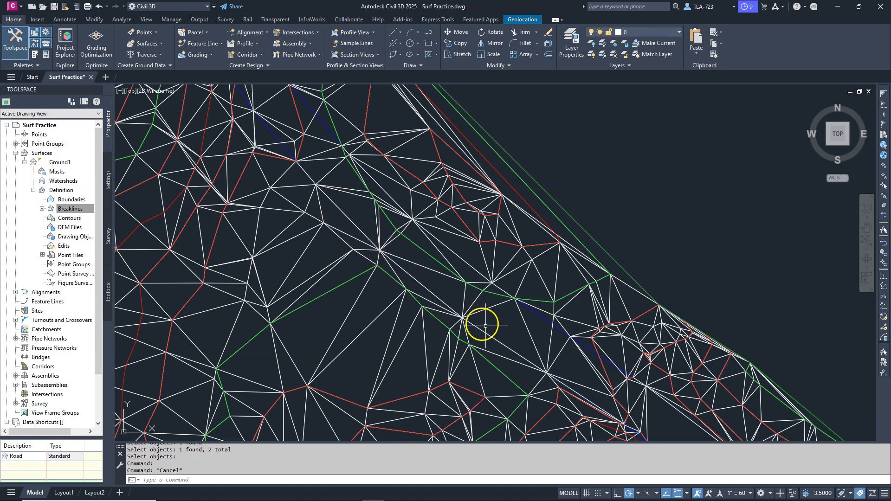
pyautogui.scroll(-2, 477, 308)
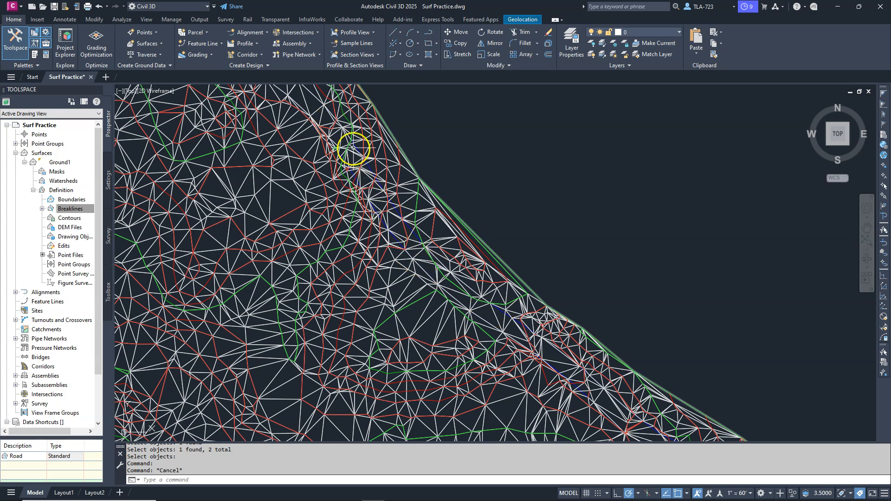
pyautogui.scroll(4, 353, 144)
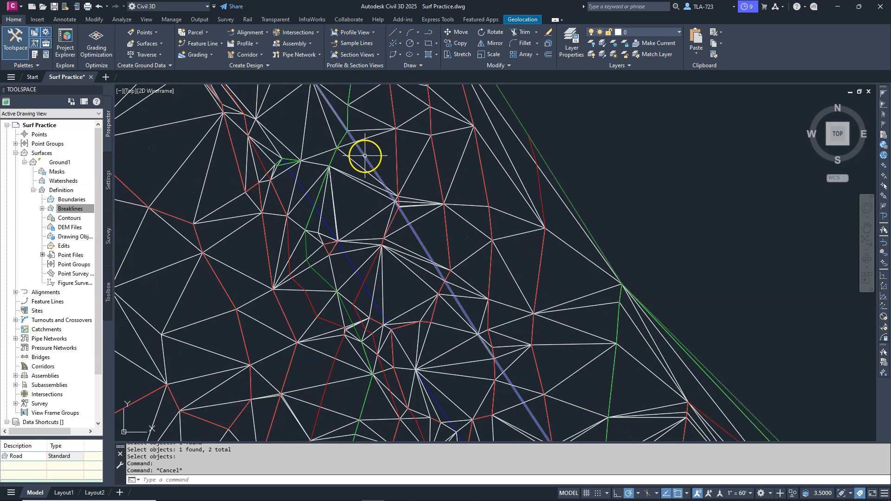
pyautogui.click(365, 154)
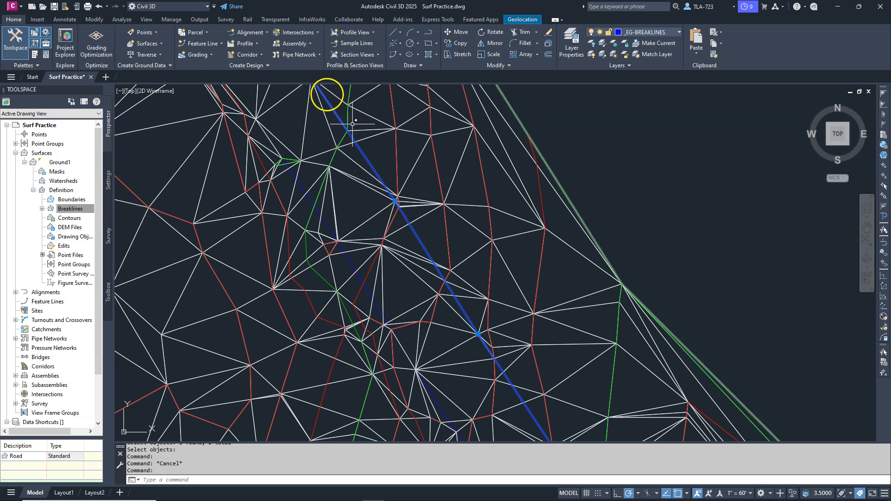
pyautogui.press('Escape')
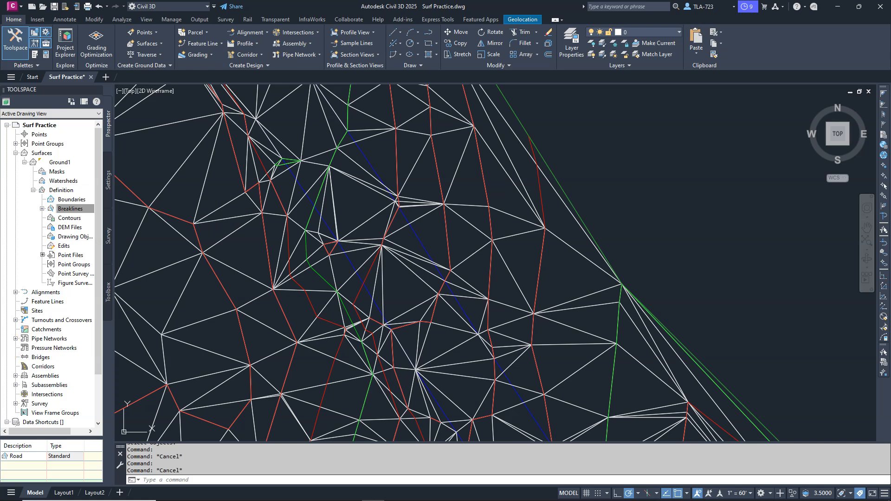
# - Examine the triangle edges along another stretch of the breaklines up close and check the 3D polyline's layer information
pyautogui.scroll(-4, 374, 228)
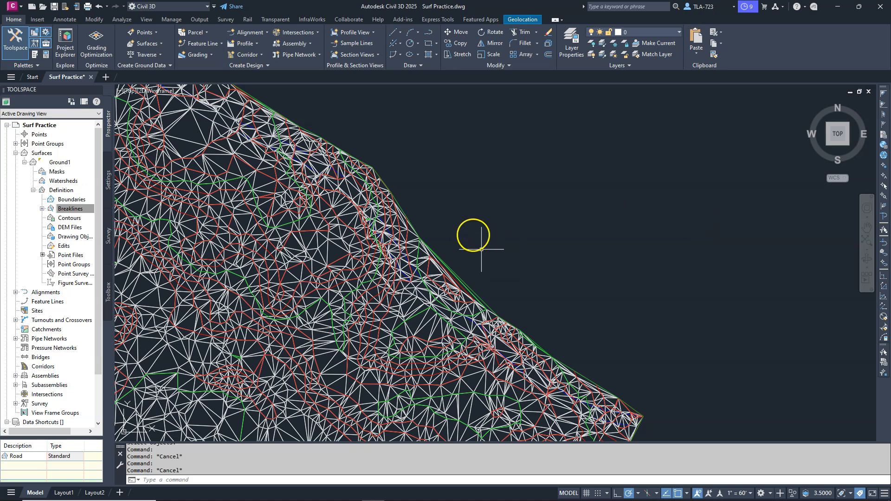
pyautogui.scroll(5, 344, 183)
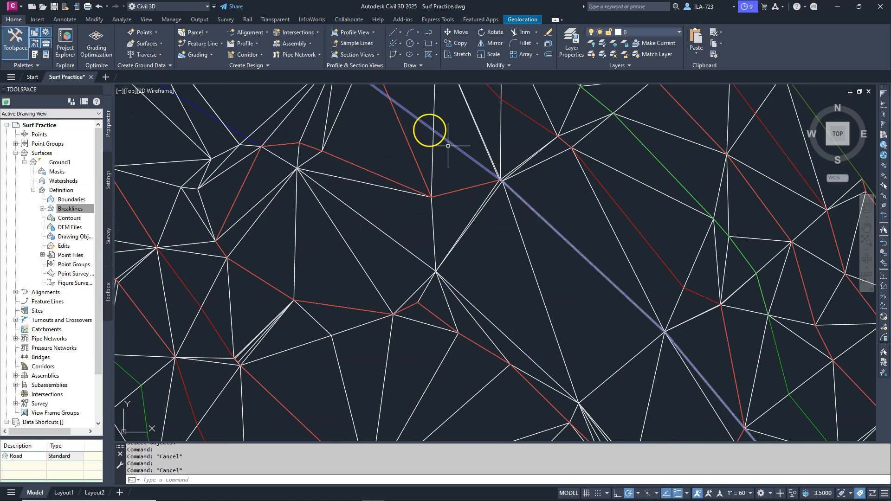
pyautogui.moveTo(459, 149)
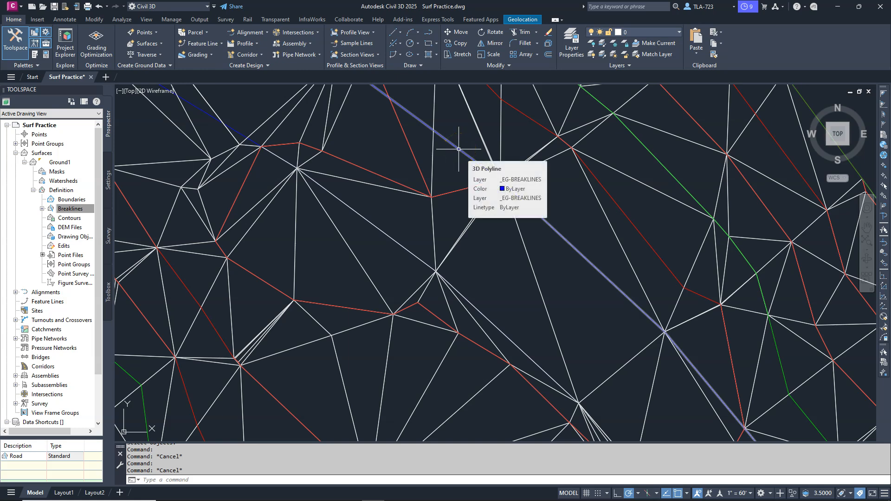
pyautogui.scroll(-5, 458, 149)
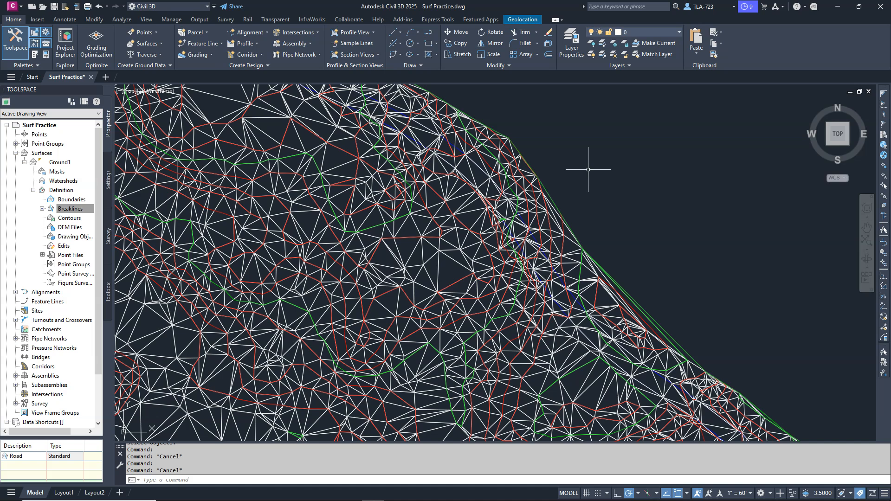
pyautogui.click(499, 152)
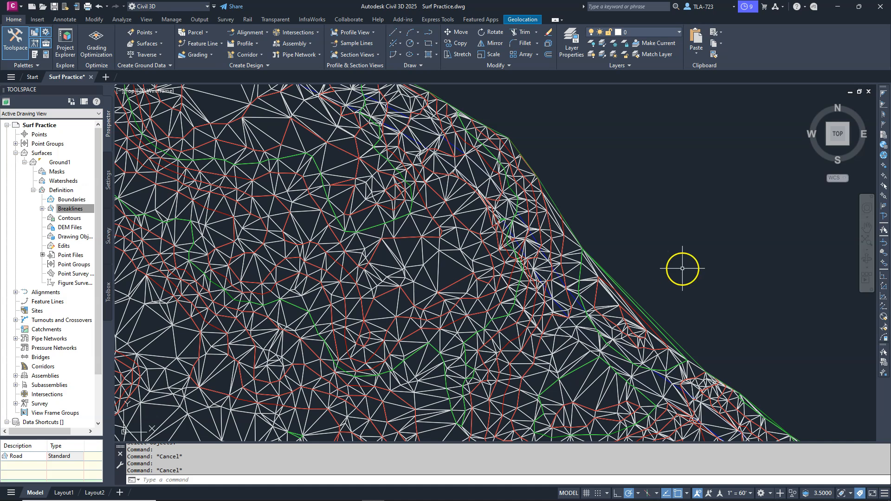
# - Thaw the _EG-BNDY layer and inspect its boundary line along the surface's northwestern edge
pyautogui.scroll(-4, 633, 175)
pyautogui.scroll(-2, 633, 175)
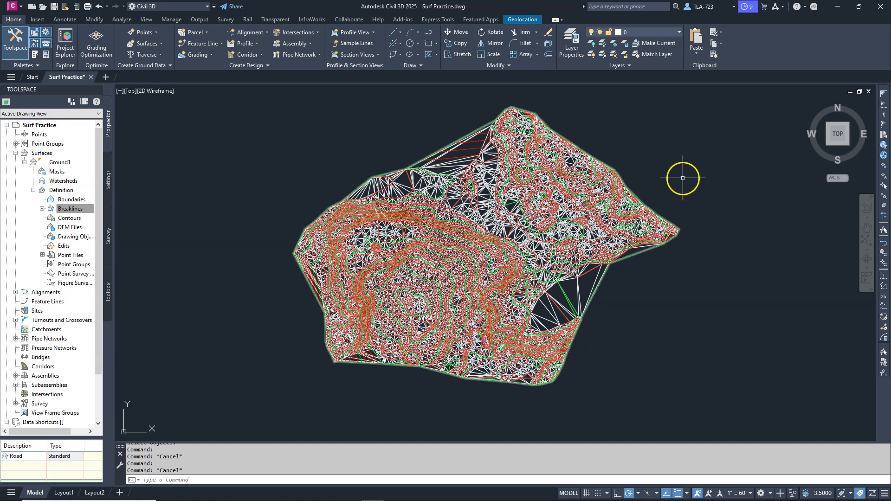
pyautogui.click(679, 35)
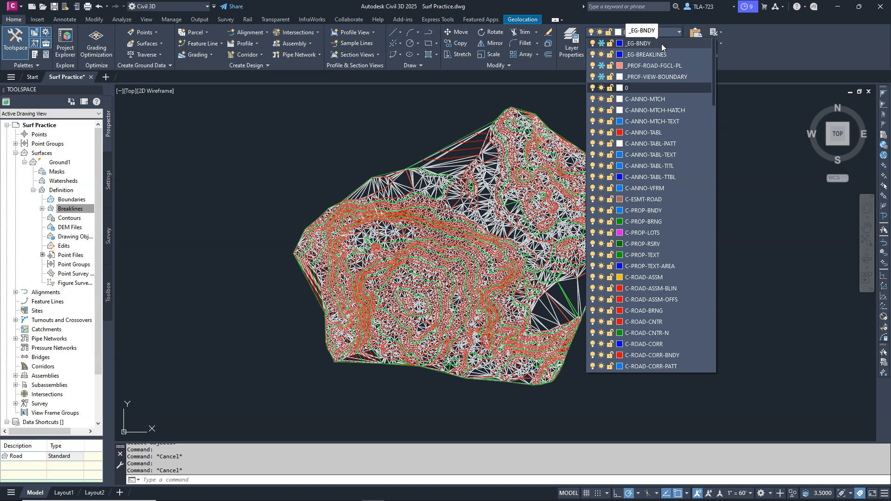
pyautogui.click(611, 44)
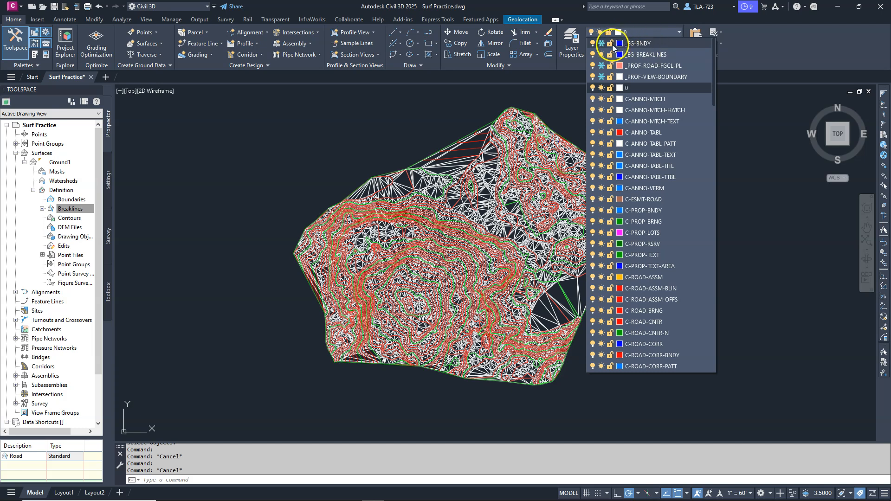
pyautogui.click(602, 44)
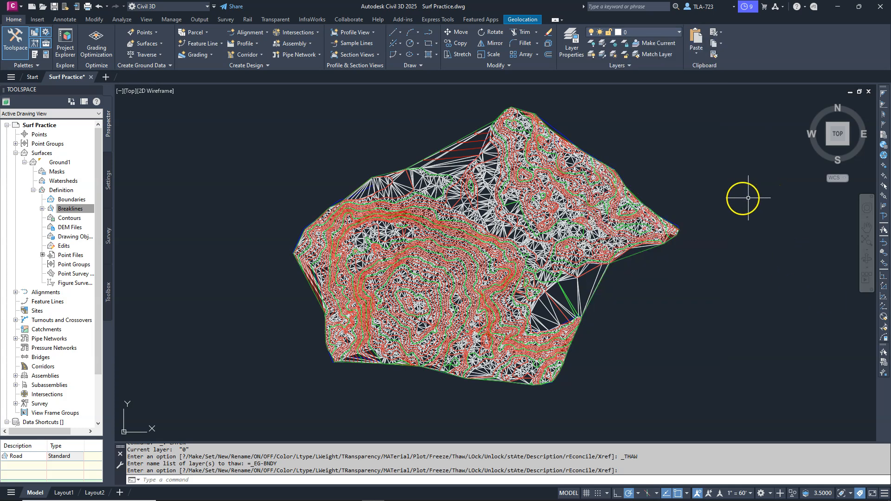
pyautogui.scroll(2, 383, 172)
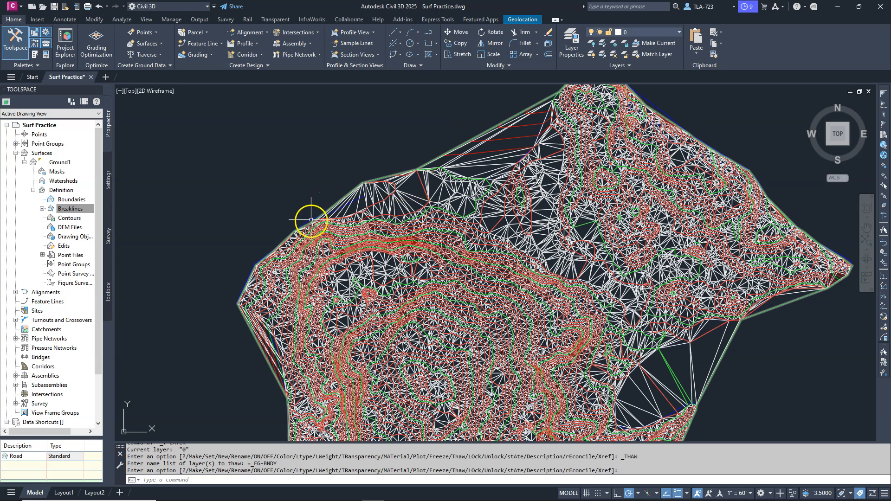
pyautogui.scroll(4, 299, 221)
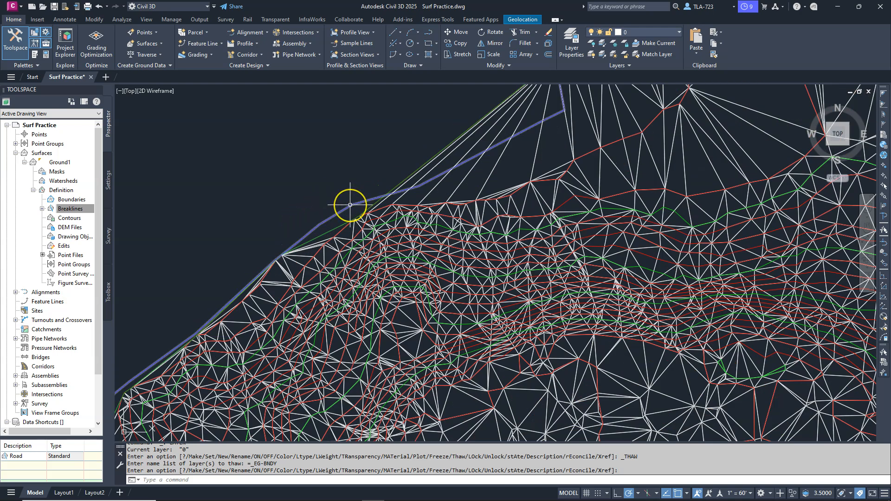
pyautogui.scroll(-3, 186, 236)
pyautogui.scroll(-3, 187, 236)
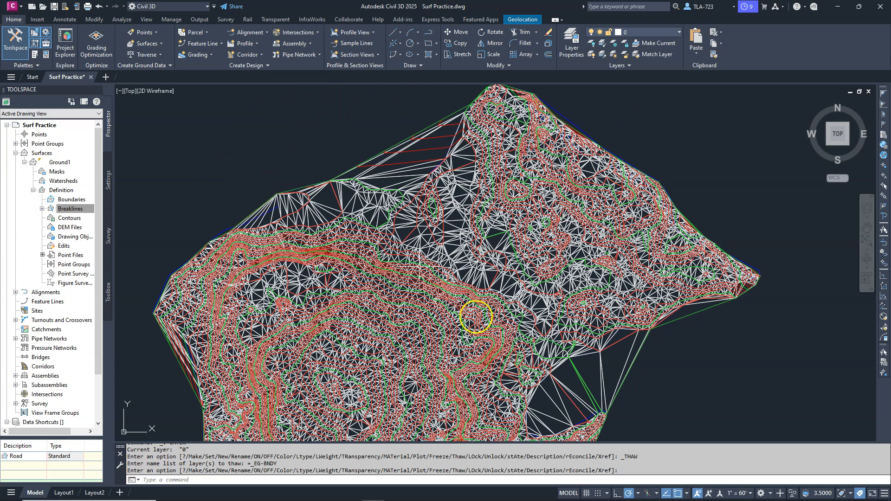
# - Start adding an Outer boundary named Ground Outer to Ground1 with Non-destructive breakline turned off and a 1.000' mid-ordinate distance
pyautogui.click(677, 122)
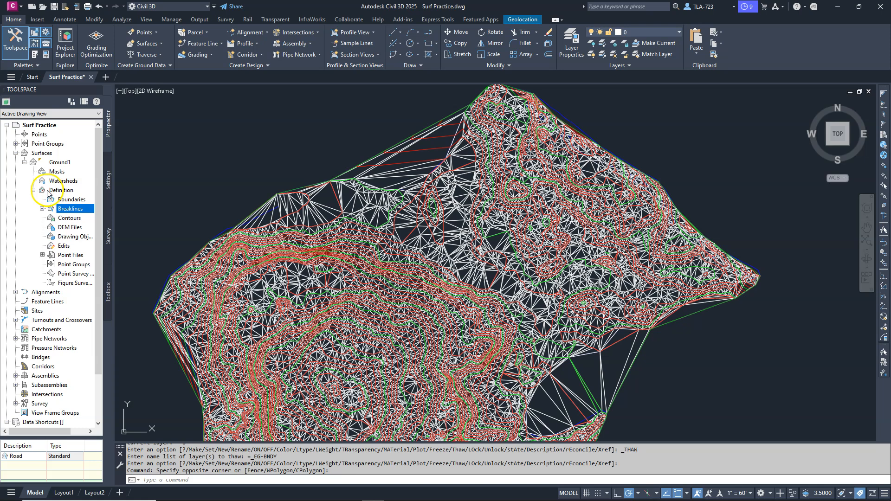
pyautogui.click(72, 200)
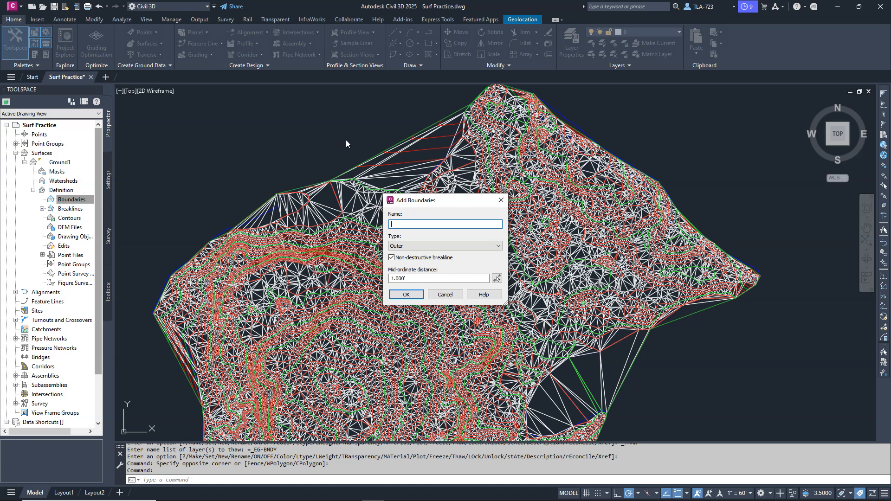
pyautogui.write('Ground Outer')
pyautogui.click(392, 258)
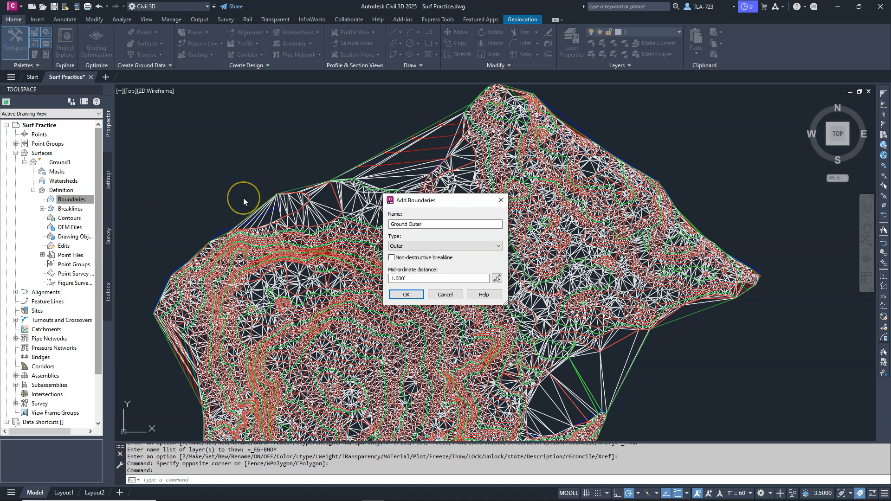
pyautogui.click(406, 295)
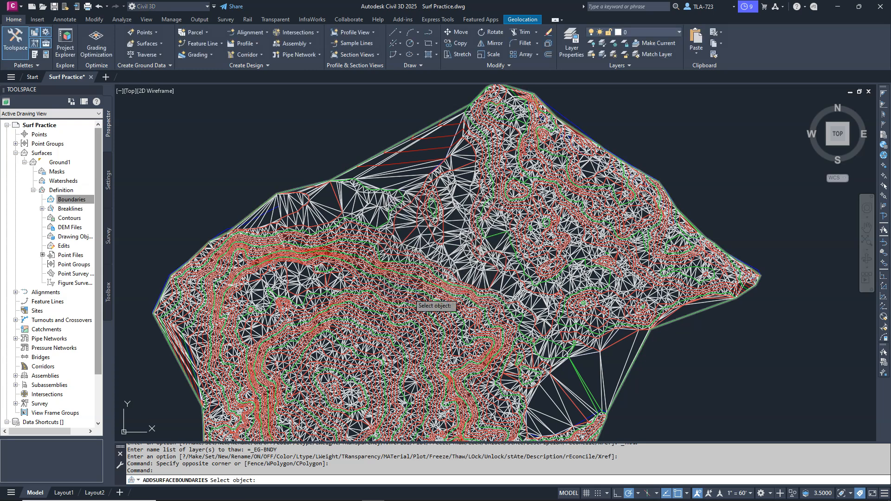
# - Select the blue boundary line along the surface's northwestern edge as Ground1's outer boundary
pyautogui.scroll(6, 218, 203)
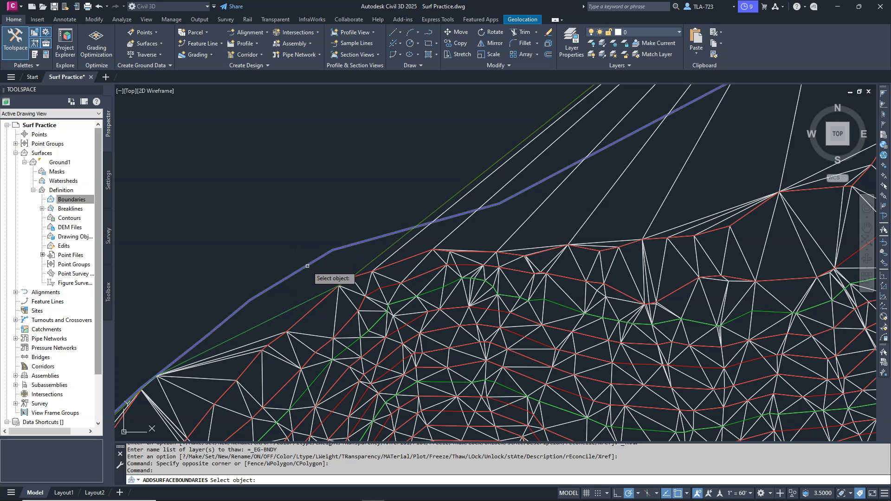
pyautogui.click(307, 266)
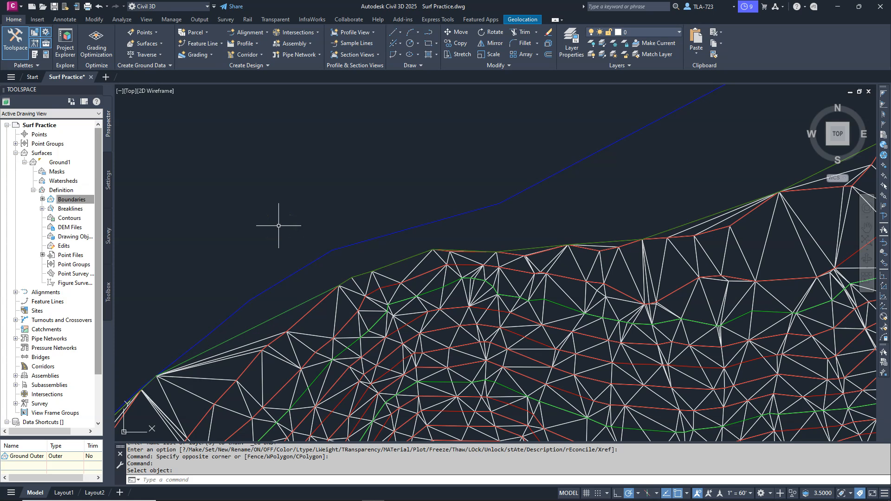
pyautogui.scroll(-5, 279, 225)
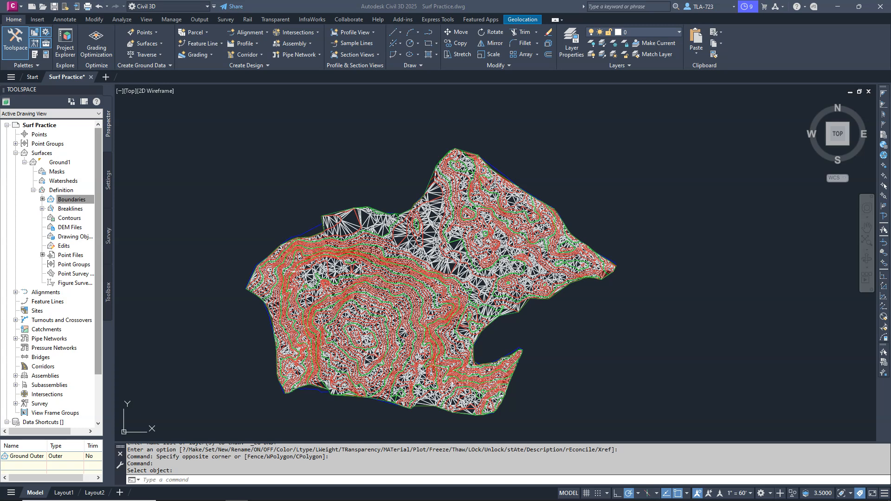
# - Examine Ground1's trimmed edges against the blue boundary line around the southeastern inlet and the eastern tip
pyautogui.scroll(4, 497, 354)
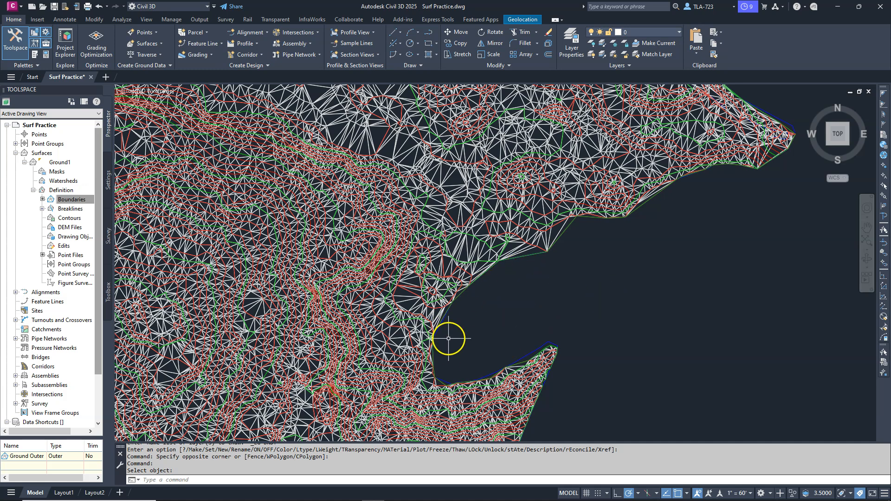
pyautogui.scroll(-5, 448, 338)
pyautogui.scroll(10, 464, 342)
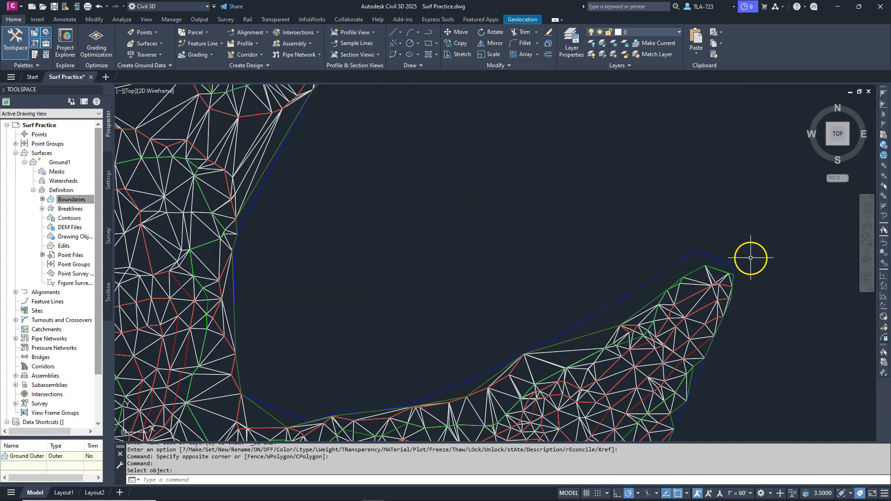
pyautogui.scroll(5, 750, 258)
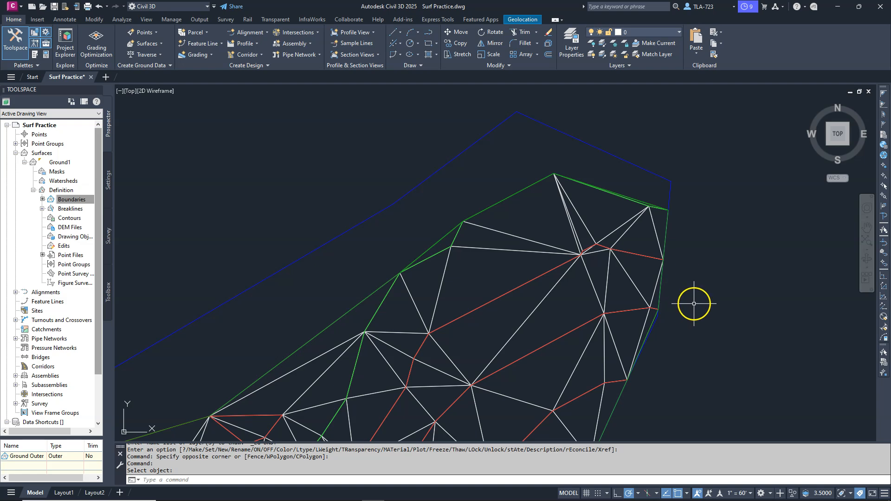
pyautogui.scroll(-4, 691, 213)
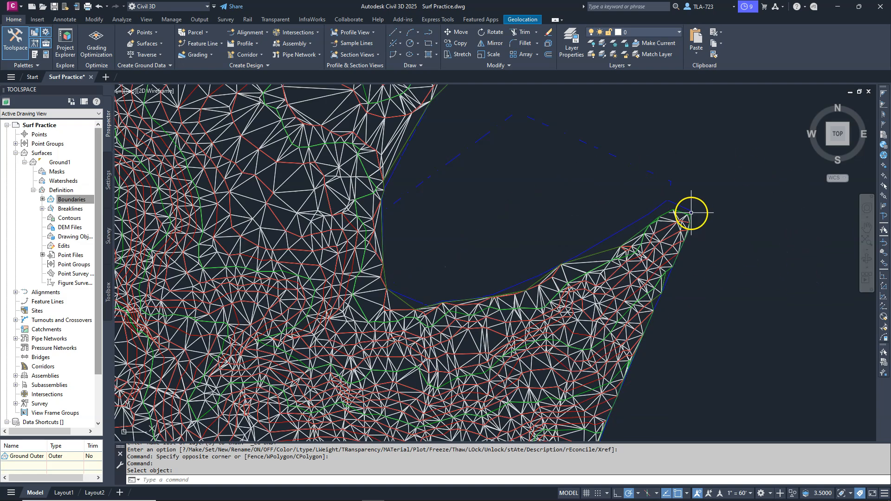
pyautogui.scroll(-2, 691, 213)
pyautogui.scroll(6, 557, 243)
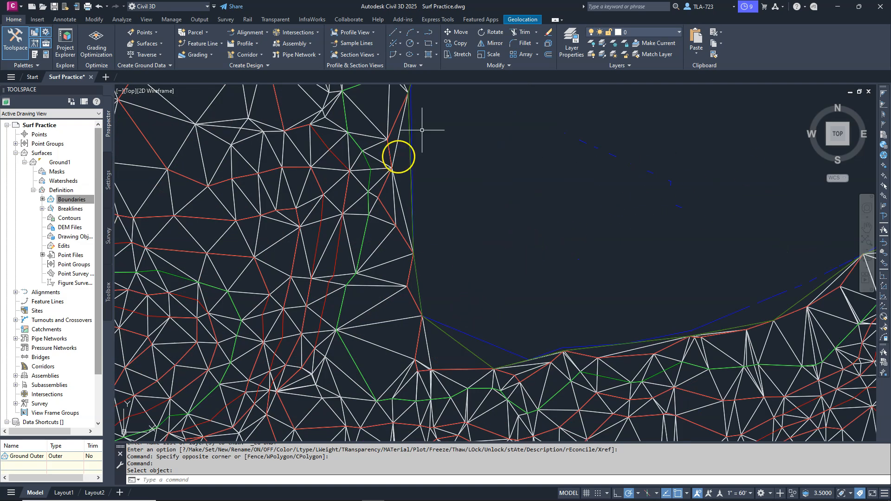
pyautogui.scroll(-5, 492, 348)
pyautogui.scroll(4, 664, 216)
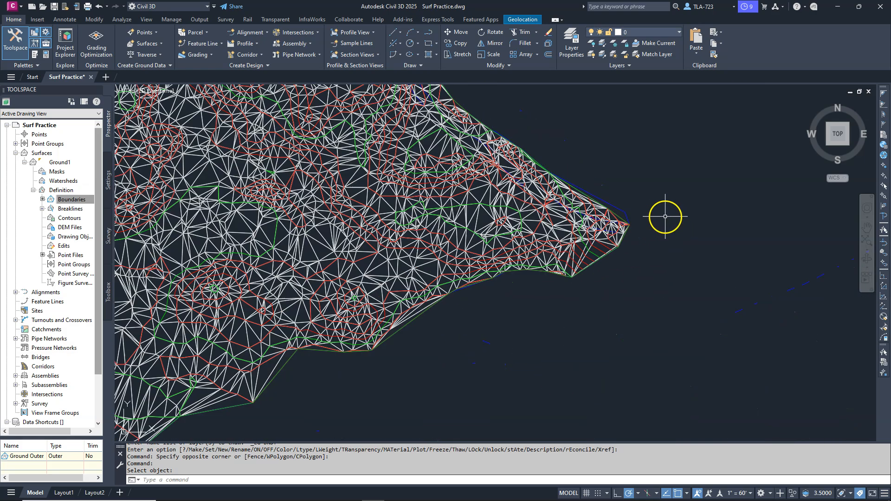
pyautogui.scroll(-1, 665, 216)
pyautogui.scroll(-3, 653, 301)
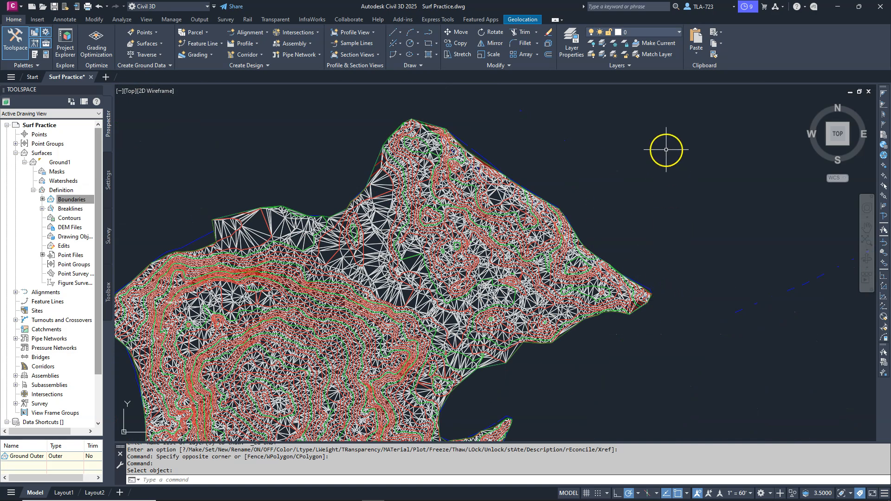
# - Freeze the _EG-BNDY layer
pyautogui.click(678, 32)
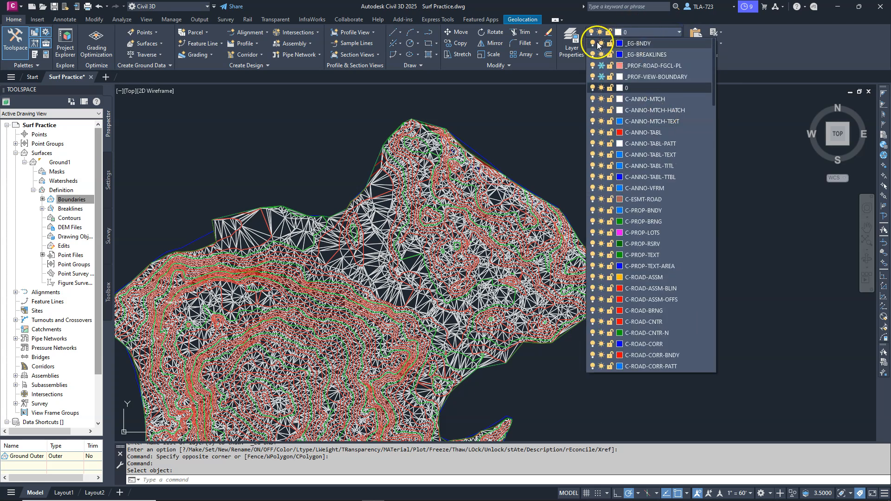
pyautogui.click(600, 45)
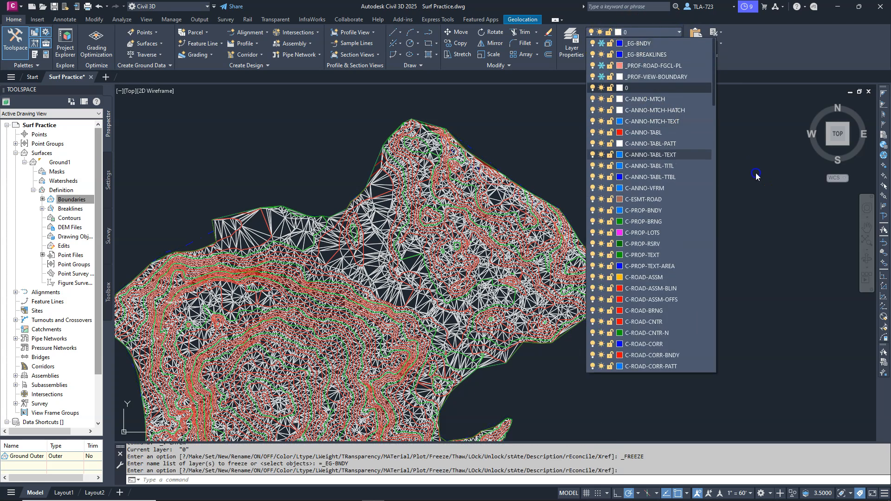
pyautogui.click(756, 174)
# - Inspect Ground1's triangles and outer edge along the northern side, the southeastern inlet and the interior
pyautogui.scroll(3, 232, 224)
pyautogui.scroll(2, 456, 215)
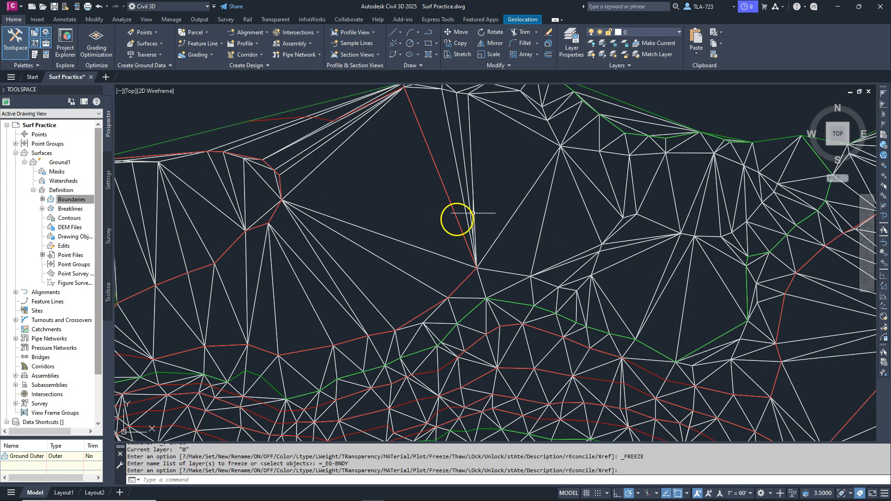
pyautogui.scroll(-4, 566, 169)
pyautogui.scroll(-3, 282, 302)
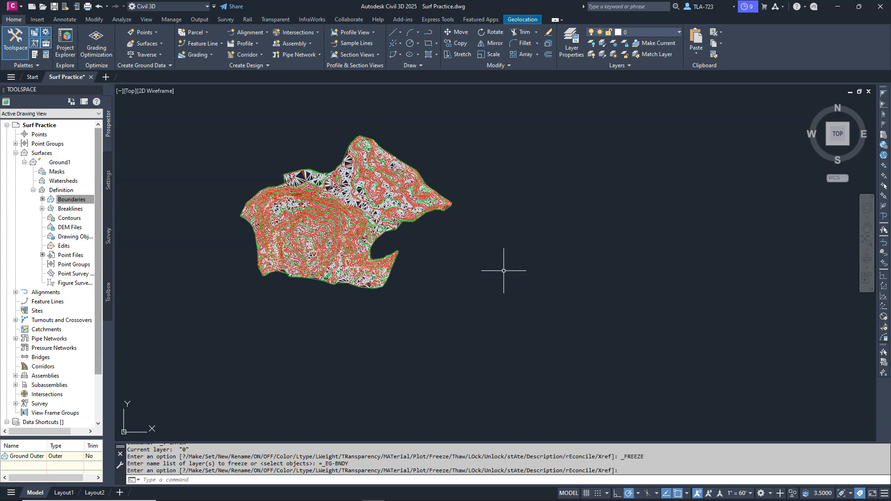
pyautogui.scroll(5, 388, 248)
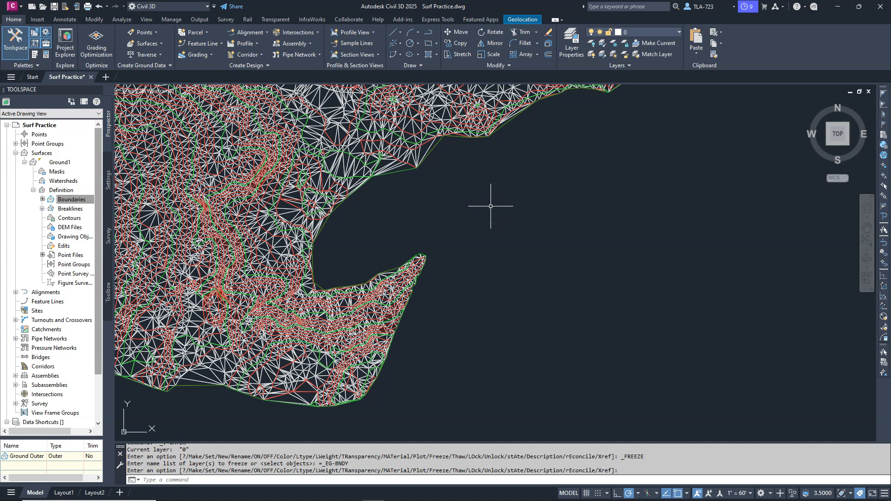
pyautogui.scroll(2, 346, 245)
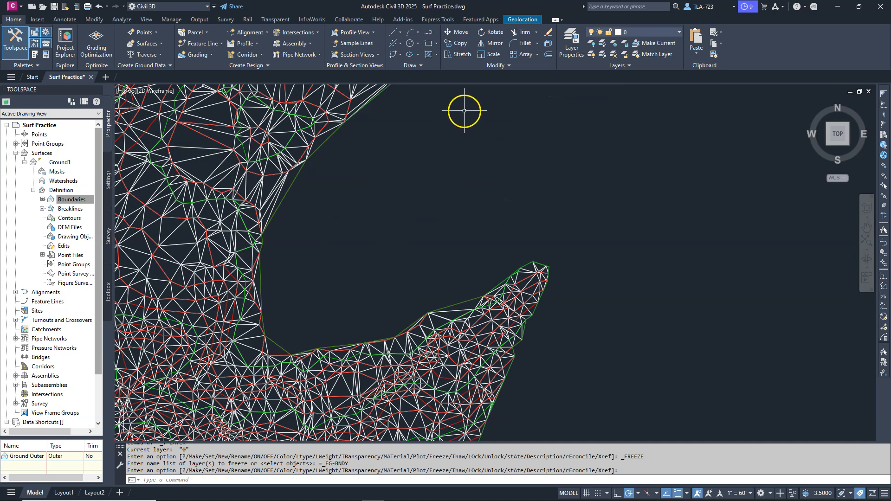
pyautogui.scroll(1, 448, 210)
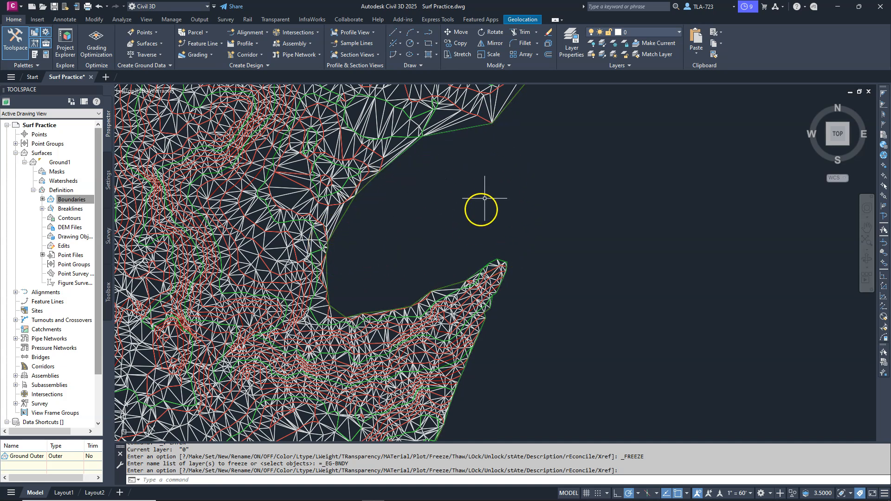
pyautogui.scroll(-2, 426, 246)
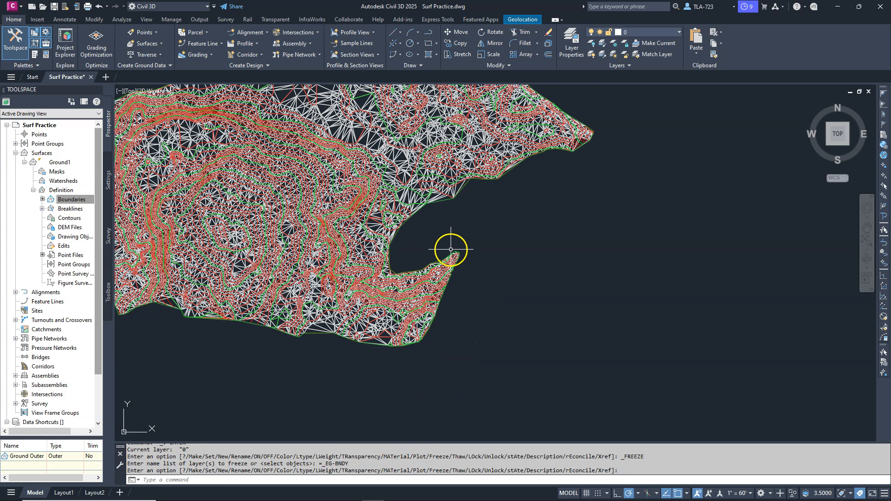
pyautogui.scroll(-2, 547, 346)
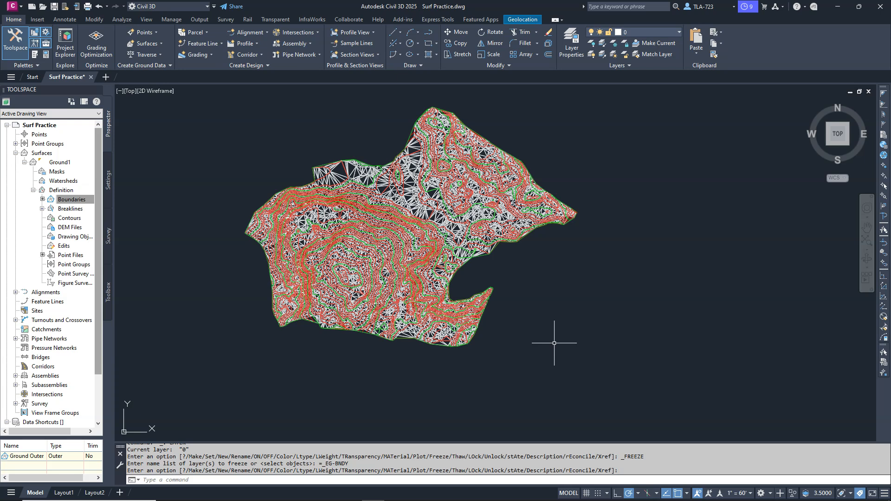
pyautogui.scroll(6, 545, 306)
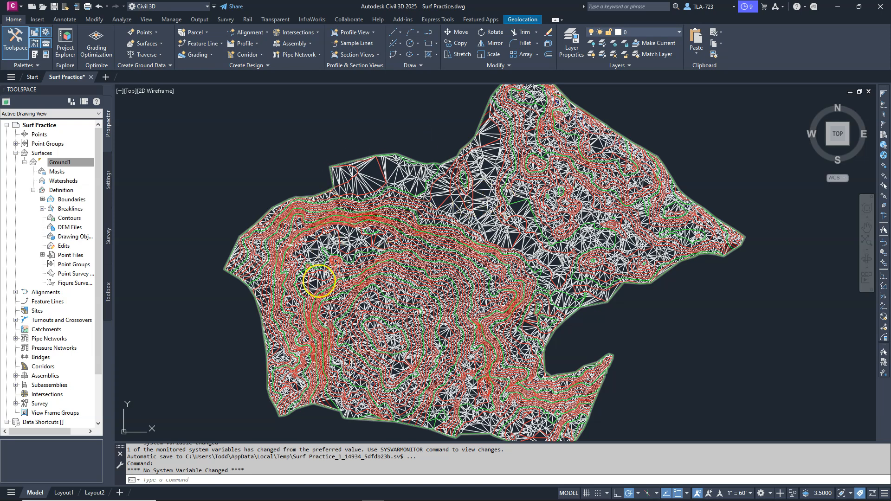
pyautogui.scroll(5, 525, 248)
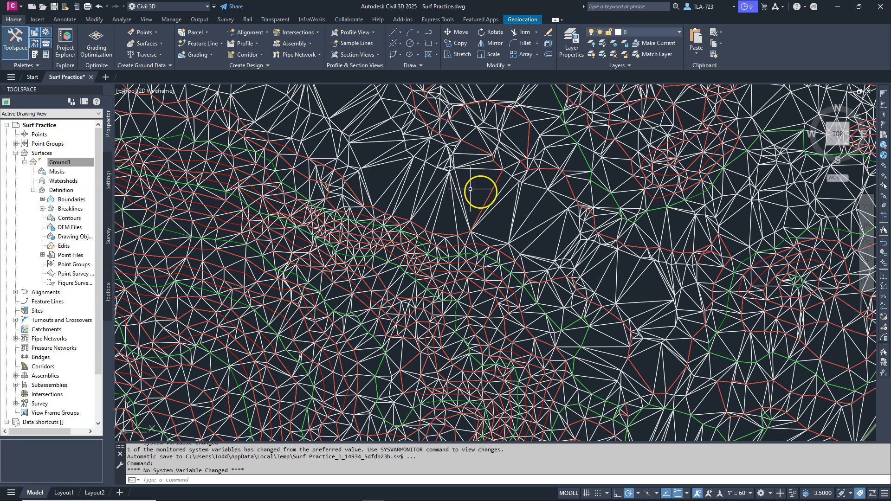
pyautogui.scroll(-10, 483, 193)
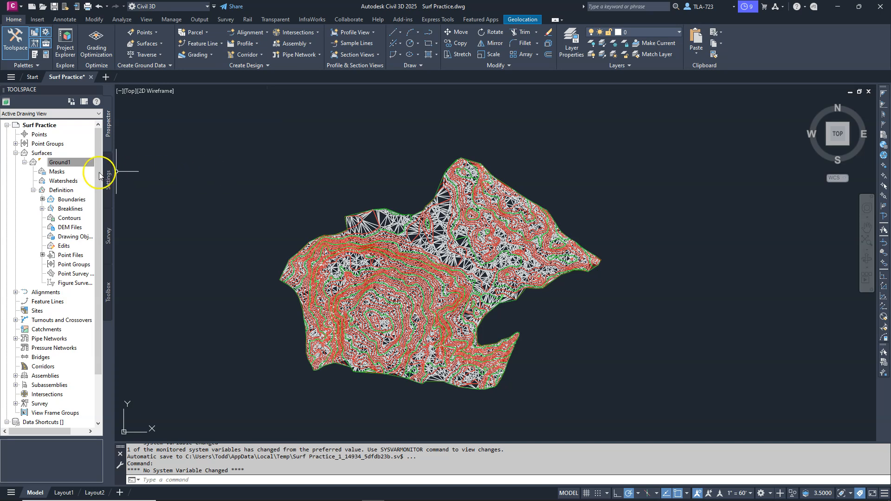
# - Change Ground1's surface style to Contours 2' and 10' (Background) in its surface properties
pyautogui.click(62, 164)
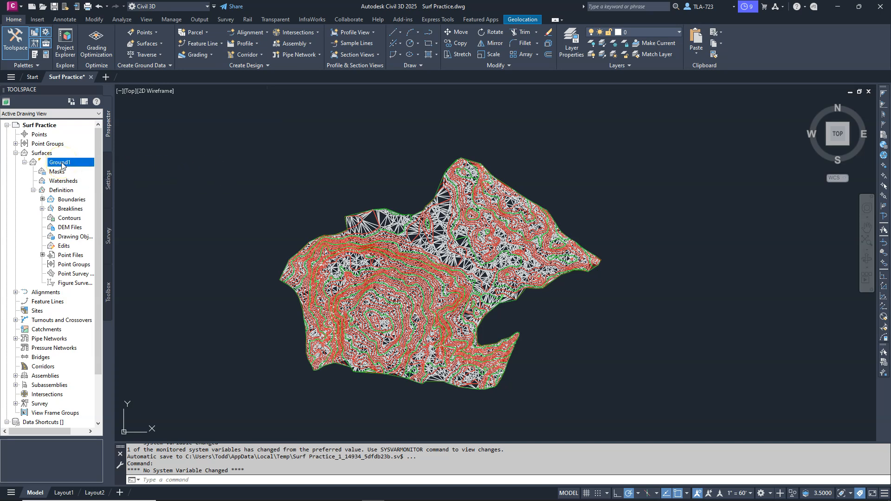
pyautogui.click(548, 161)
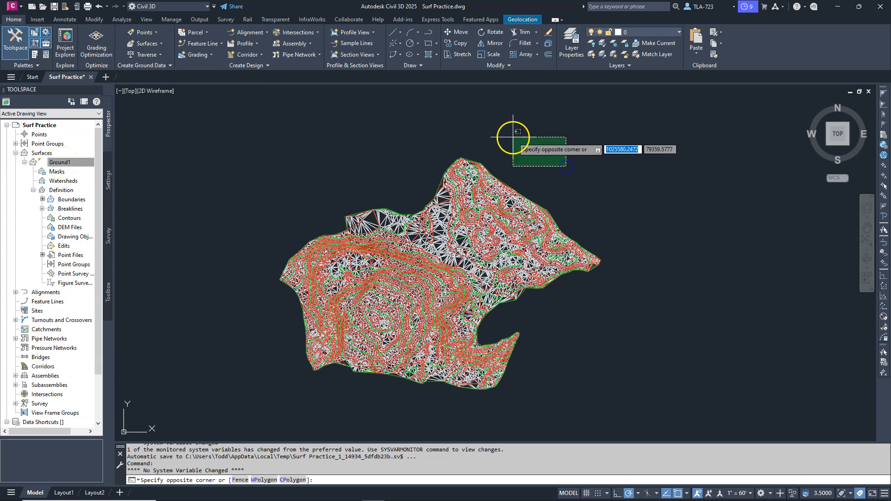
pyautogui.click(442, 185)
pyautogui.rightClick(441, 187)
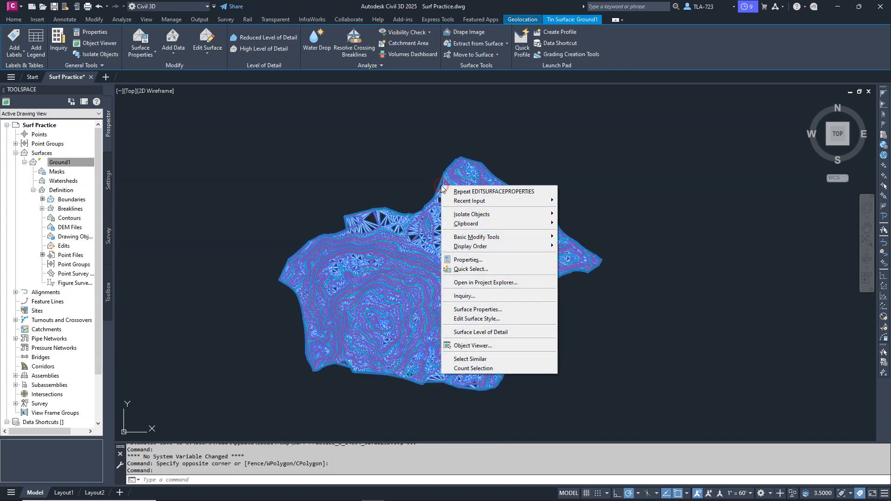
pyautogui.click(483, 310)
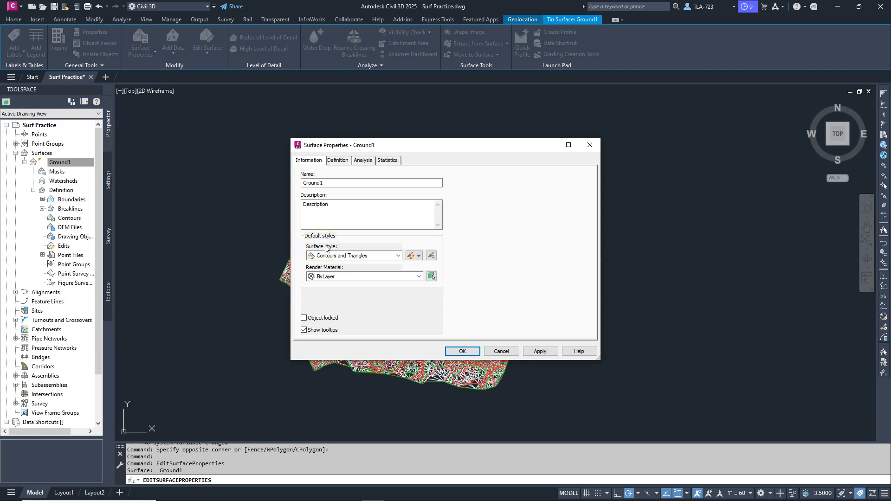
pyautogui.click(398, 255)
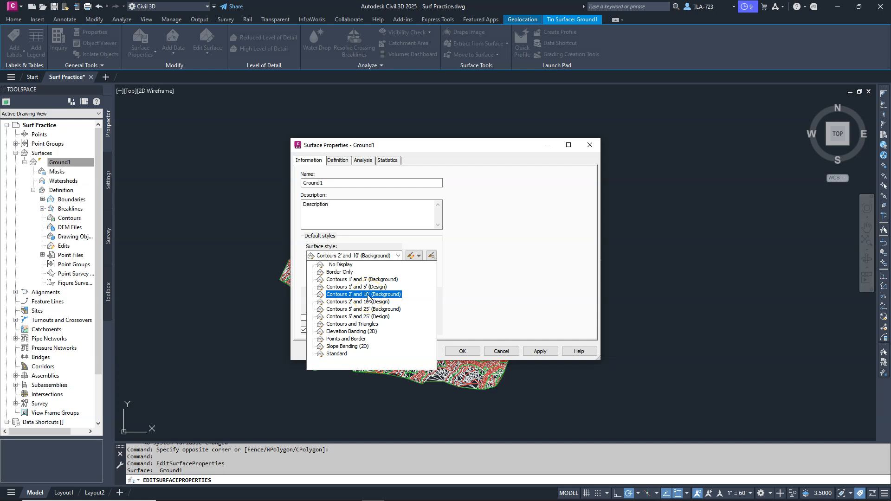
pyautogui.click(368, 296)
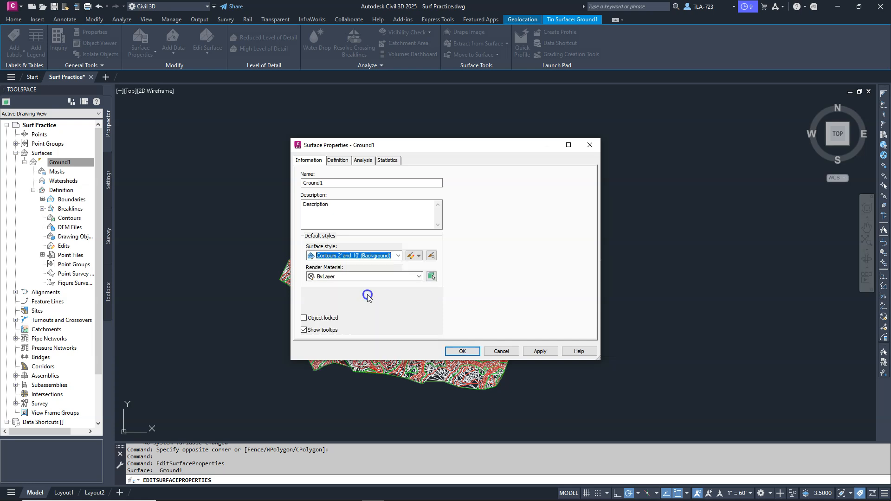
pyautogui.click(460, 351)
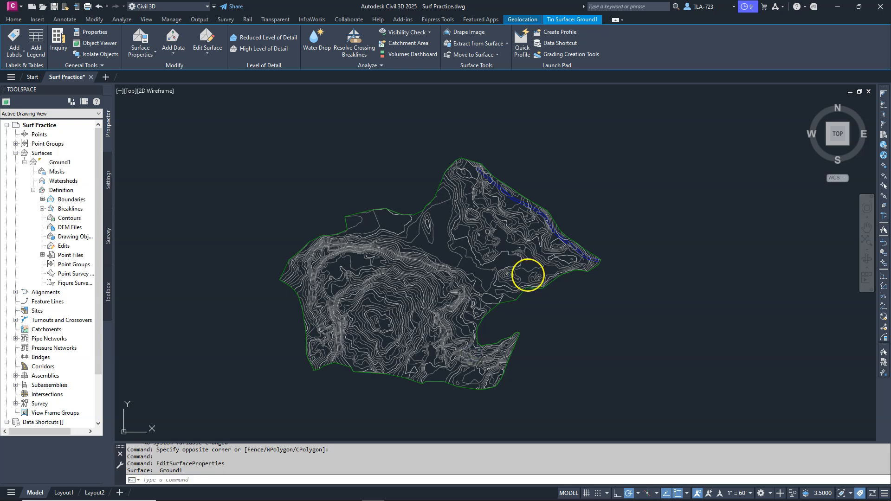
# - Change Ground1's surface style to Contours 1' and 5' (Background) in its surface properties
pyautogui.scroll(8, 450, 274)
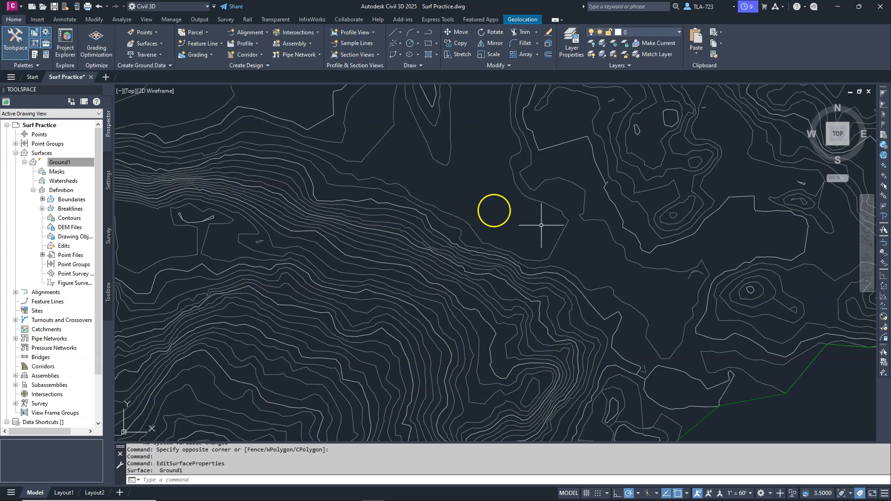
pyautogui.scroll(-8, 455, 246)
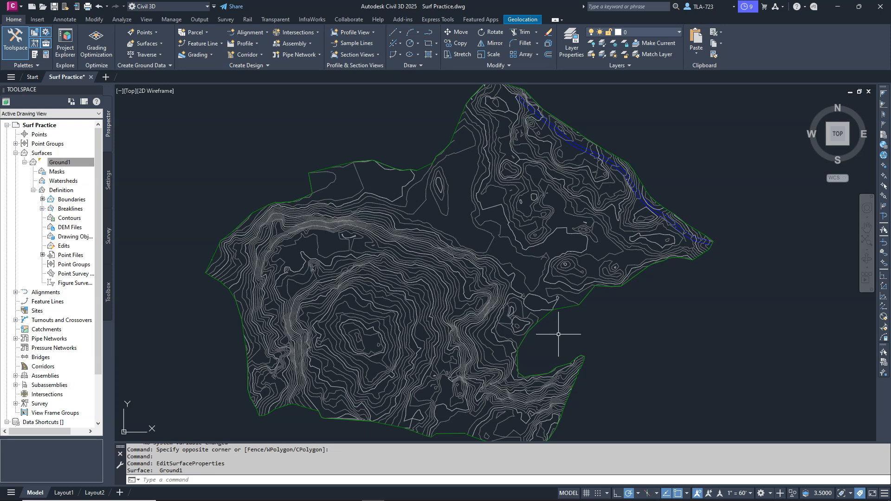
pyautogui.scroll(5, 409, 265)
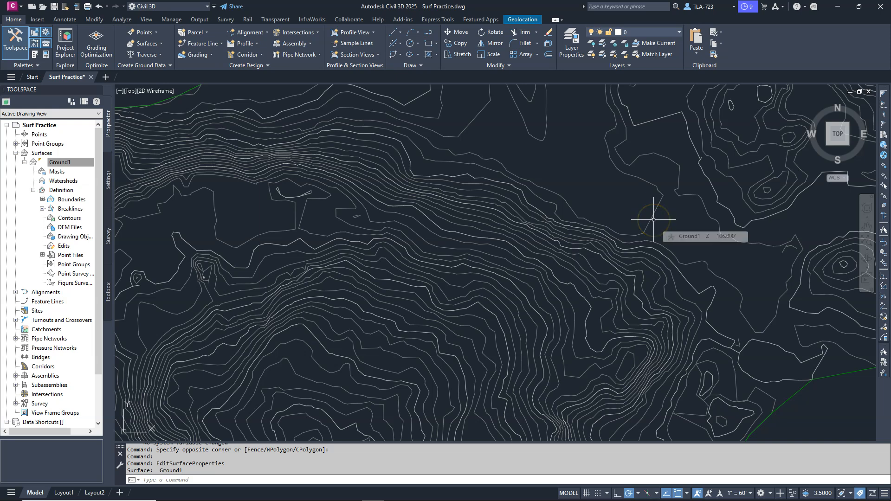
pyautogui.click(64, 162)
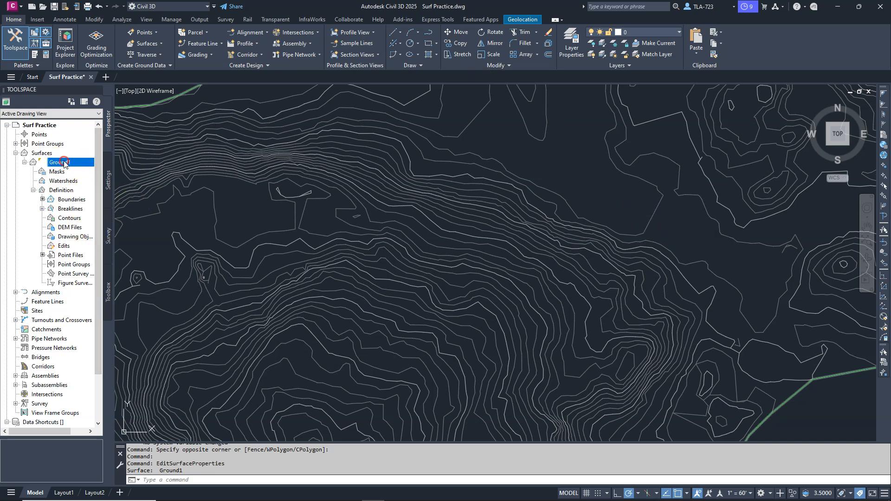
pyautogui.rightClick(63, 163)
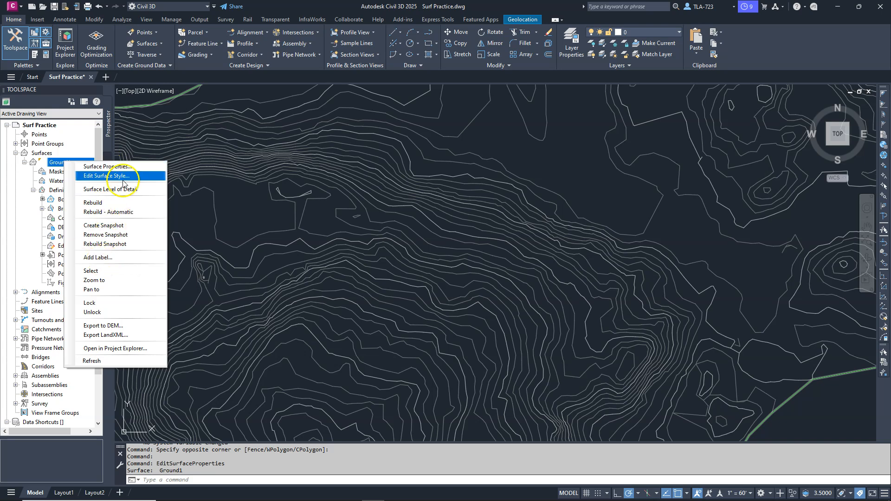
pyautogui.click(108, 167)
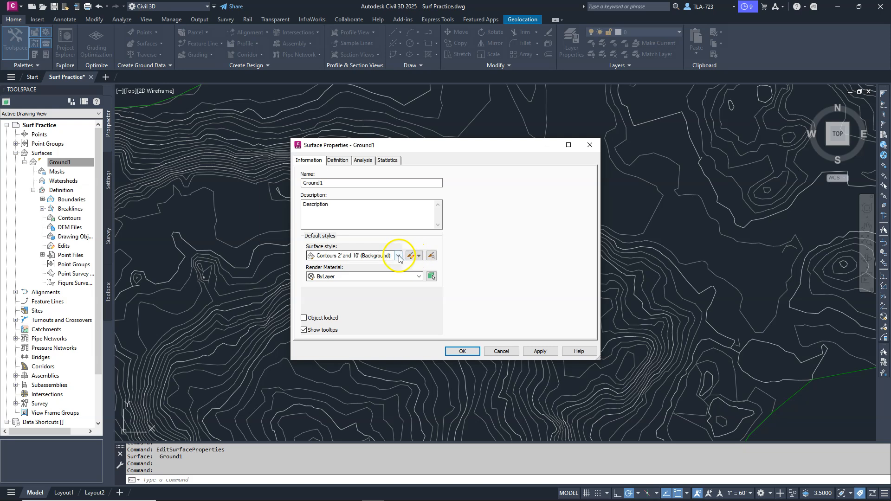
pyautogui.click(398, 256)
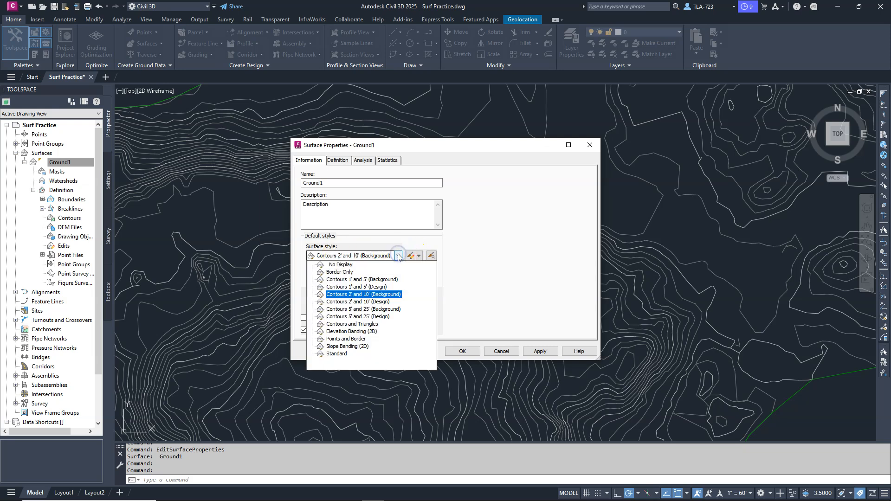
pyautogui.click(365, 279)
pyautogui.click(462, 352)
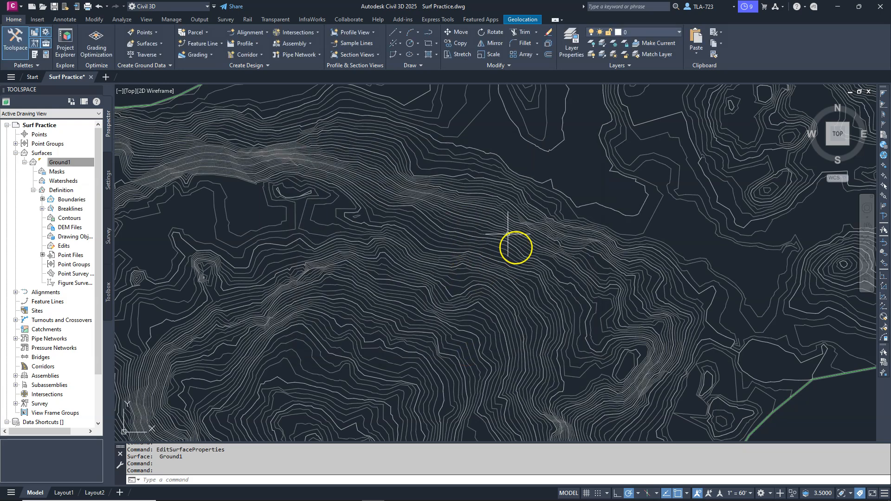
# - Examine the spacing of Ground1's 1-foot contours and check surface elevations along the slope northeast of the central hill
pyautogui.scroll(5, 509, 219)
pyautogui.scroll(-3, 607, 213)
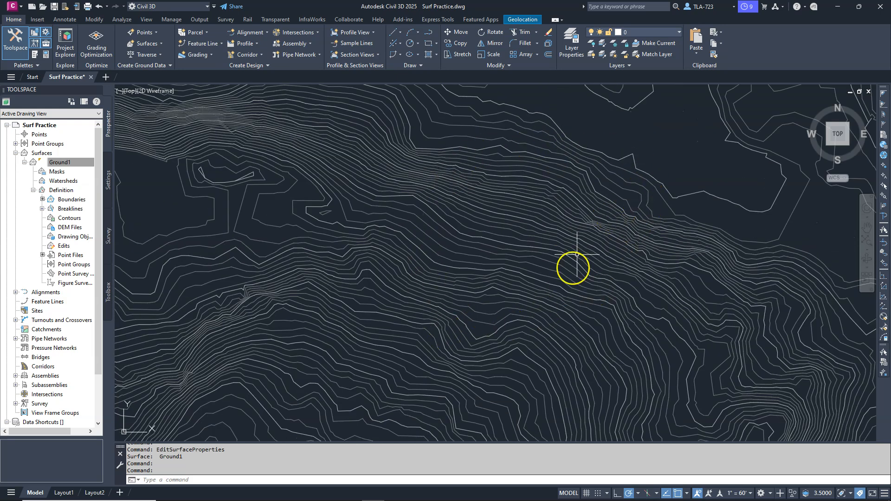
pyautogui.scroll(-4, 549, 175)
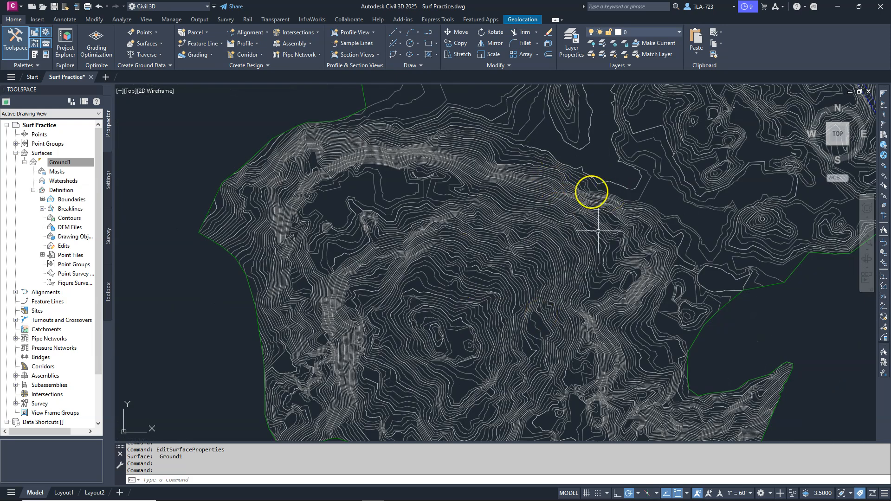
pyautogui.moveTo(609, 235)
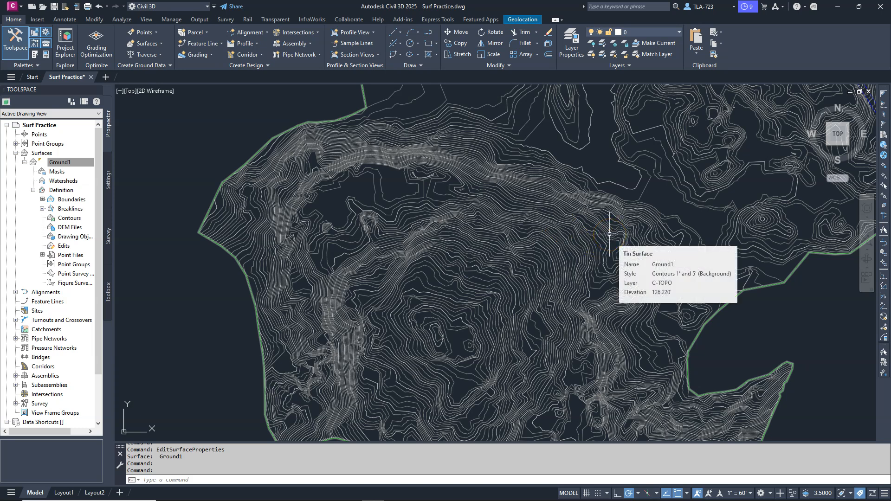
pyautogui.scroll(5, 602, 231)
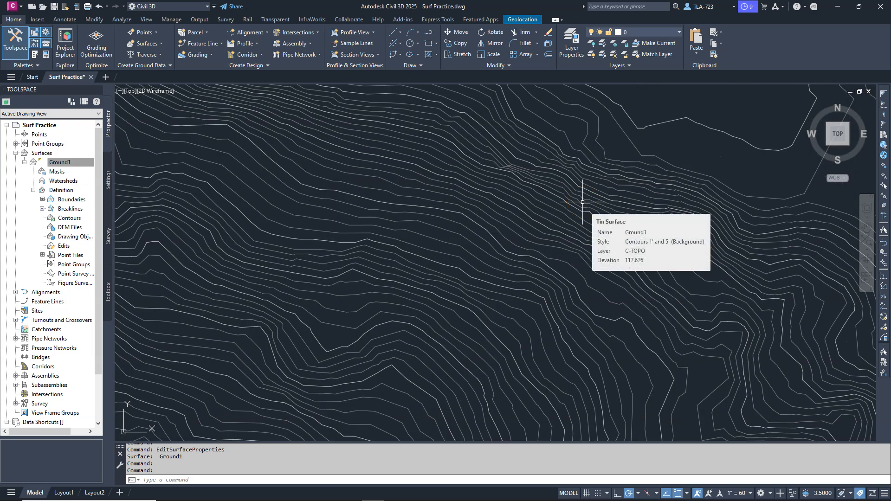
pyautogui.scroll(-4, 465, 266)
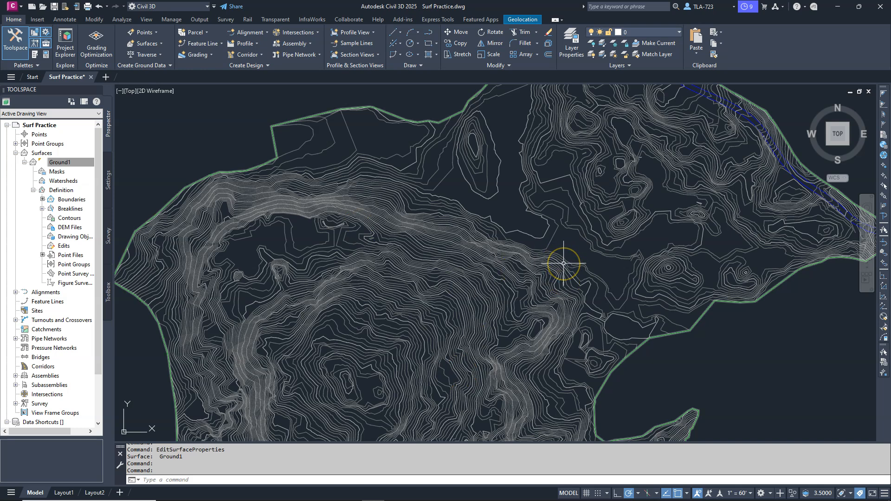
pyautogui.moveTo(564, 263)
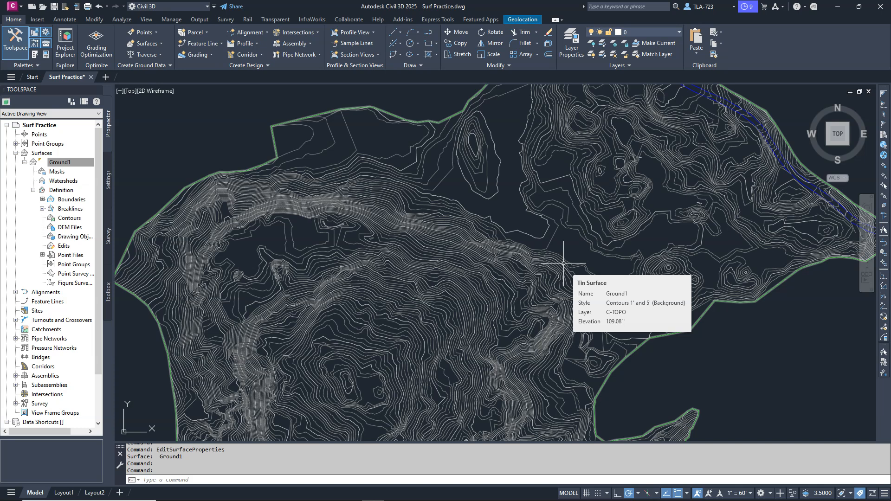
pyautogui.scroll(-6, 408, 191)
pyautogui.scroll(3, 424, 193)
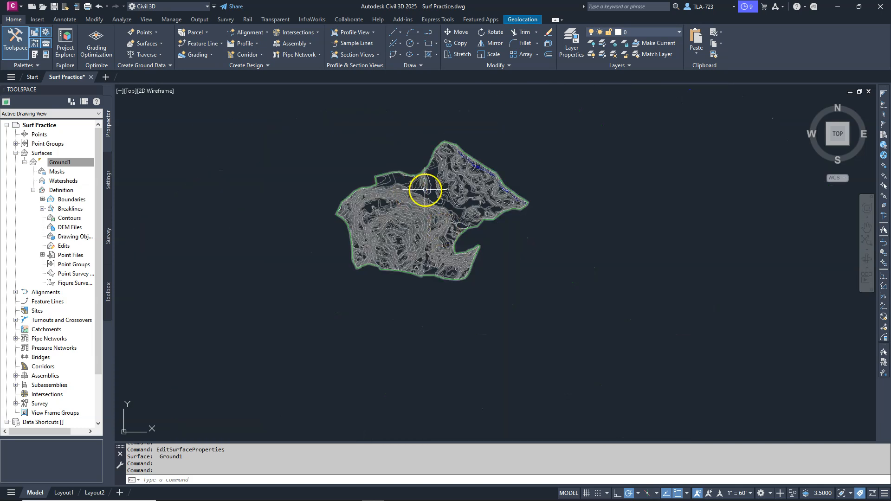